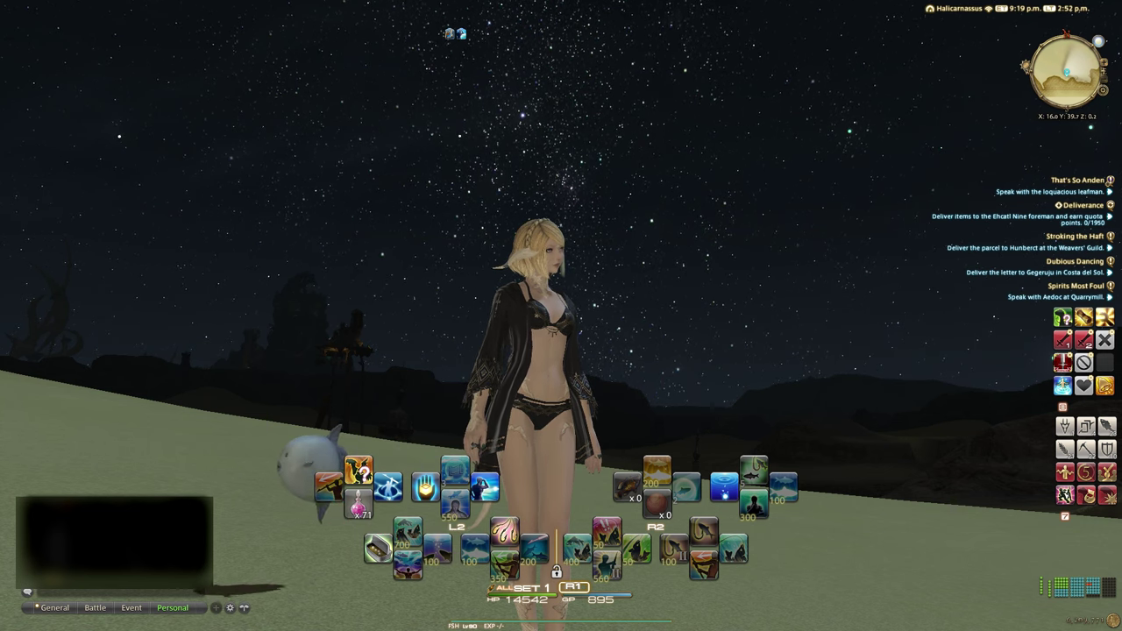
# Step: Open the character configuration and go to its hotbar settings
pyautogui.press('Escape')
pyautogui.press('Right')
pyautogui.press('Right')
pyautogui.press('Right')
pyautogui.press('Right')
pyautogui.press('Right')
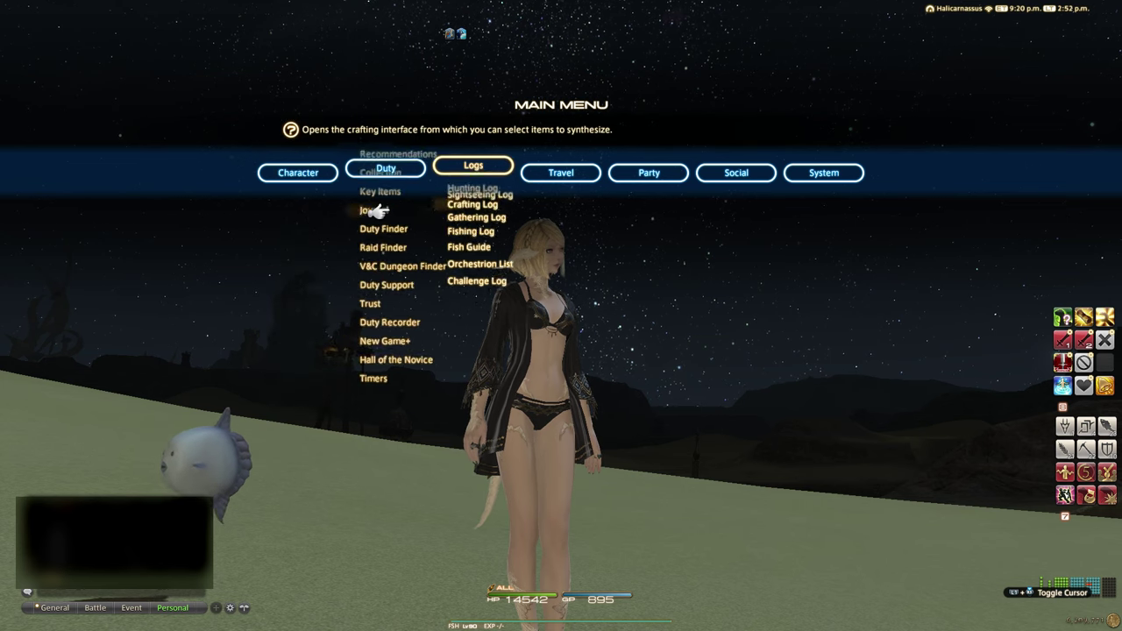
pyautogui.press('Right')
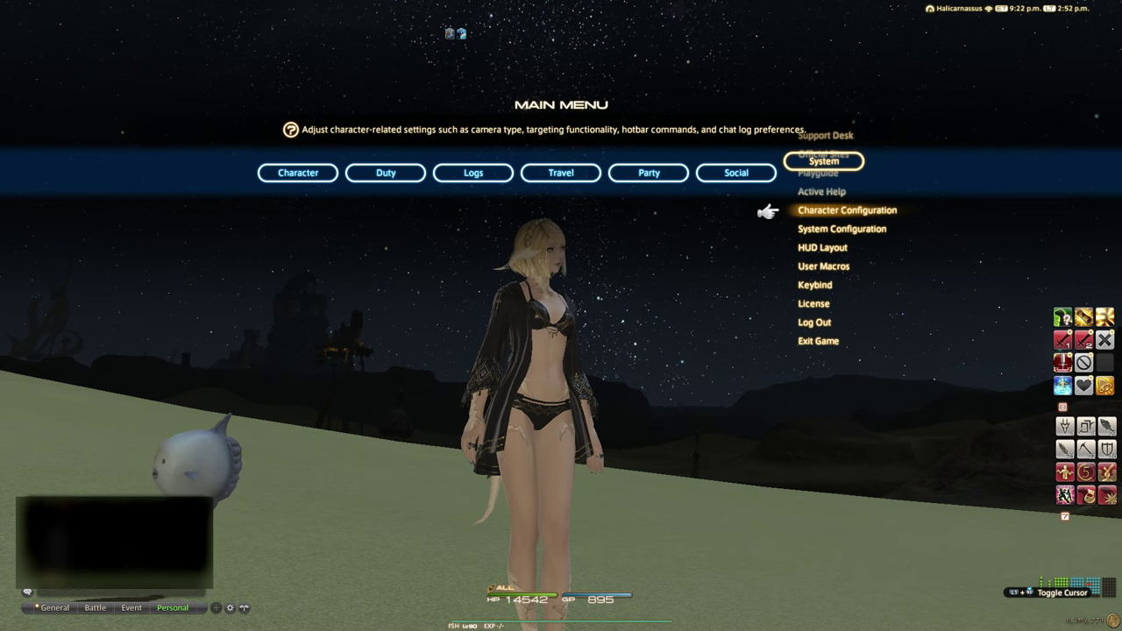
pyautogui.press('Return')
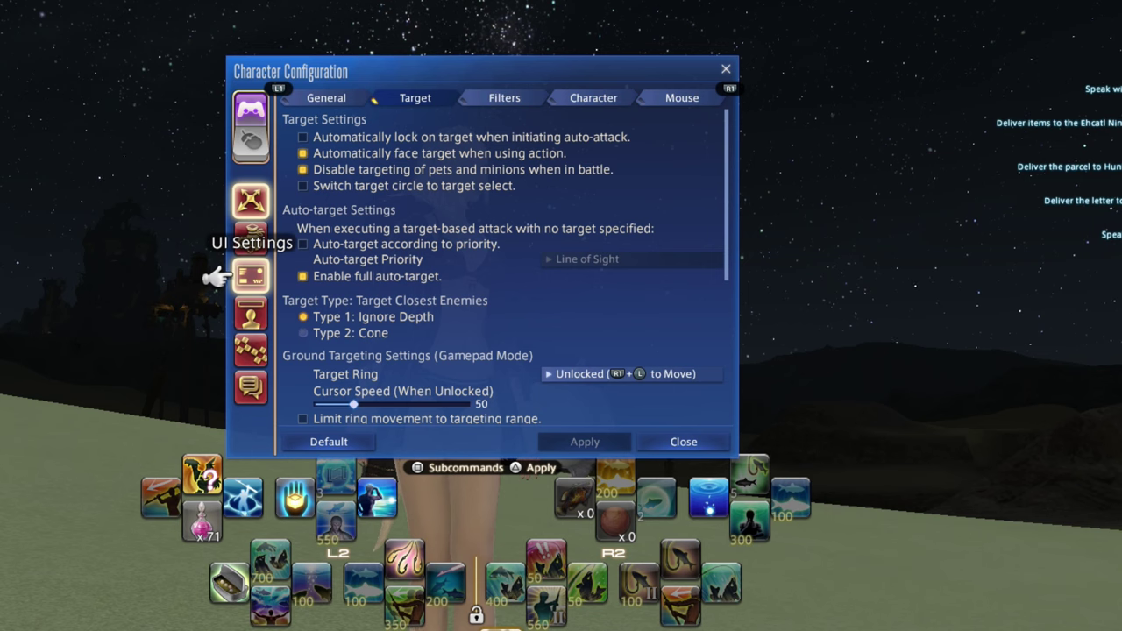
pyautogui.click(250, 350)
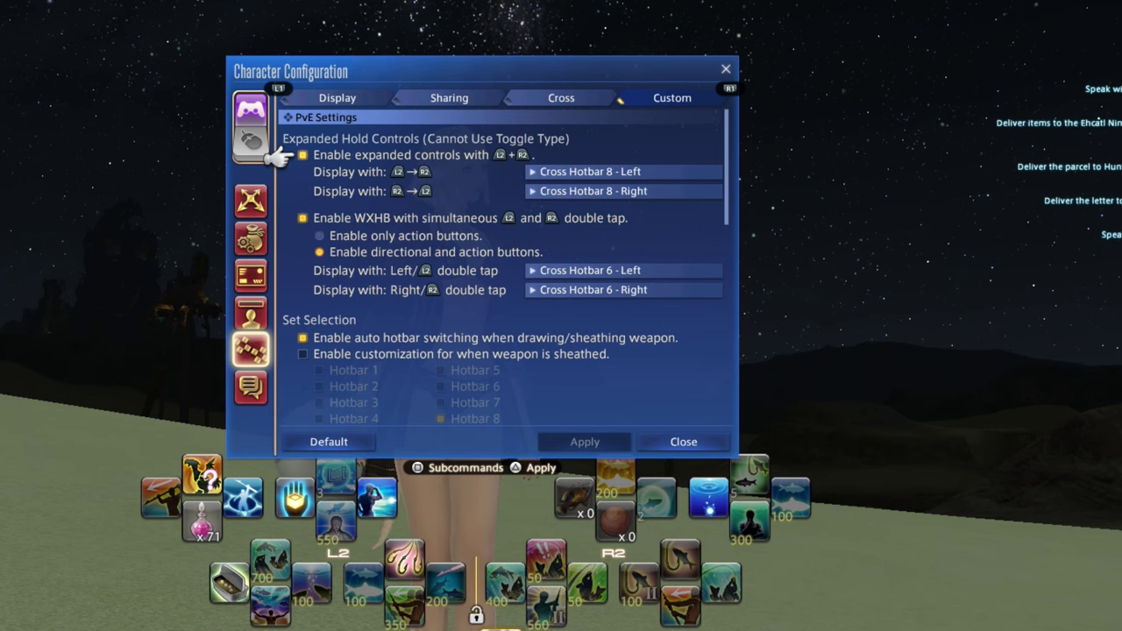
# Step: Assign Cross Hotbar 8 - Left to the L2→R2 expanded hold and Cross Hotbar 8 - Right to R2→L2
pyautogui.press('Down')
pyautogui.press('Return')
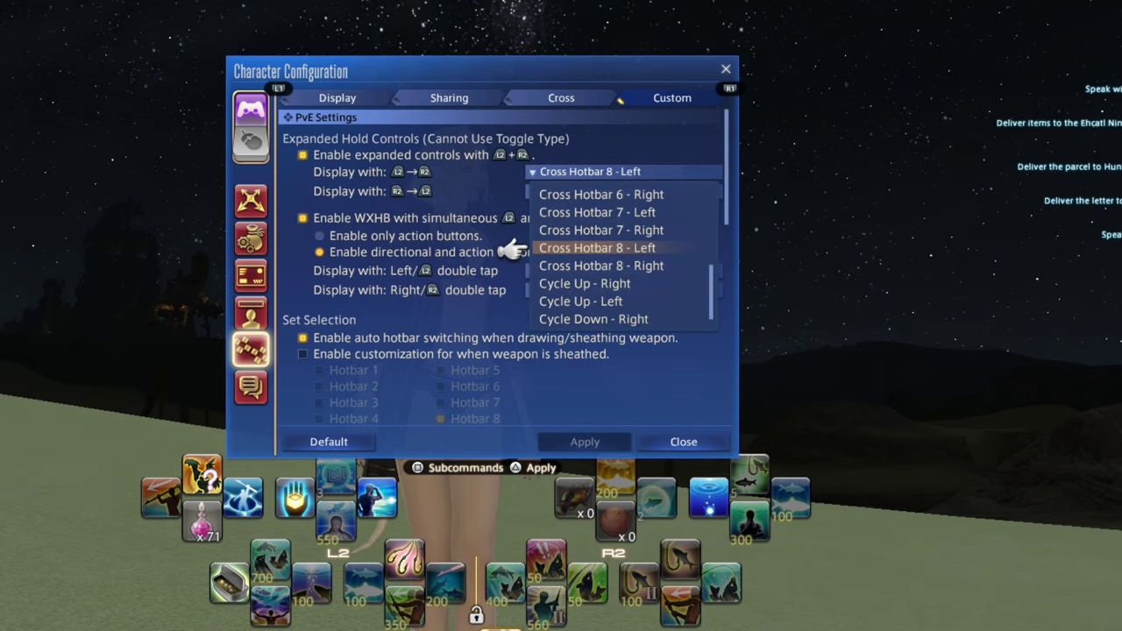
pyautogui.press('Return')
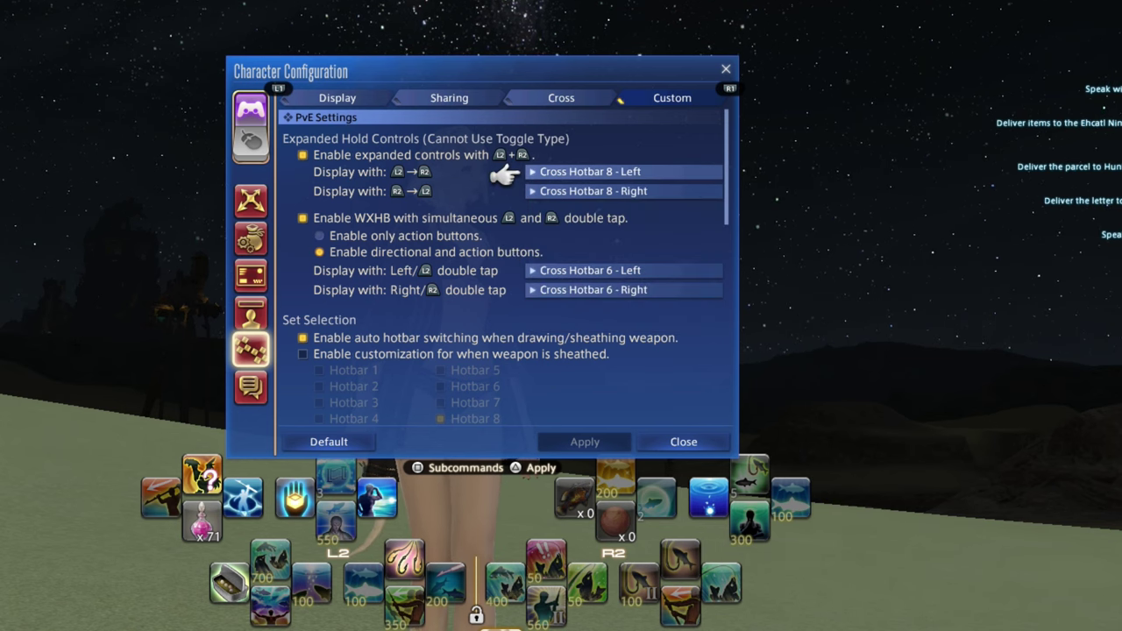
pyautogui.press('Down')
pyautogui.press('Return')
pyautogui.press('Return')
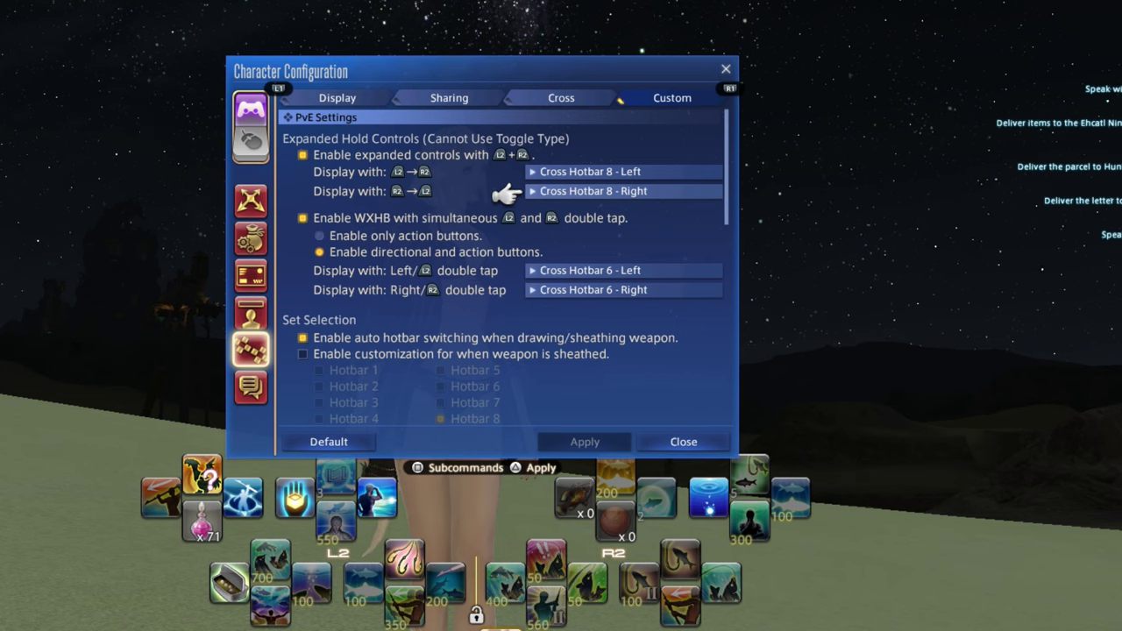
pyautogui.press('Down')
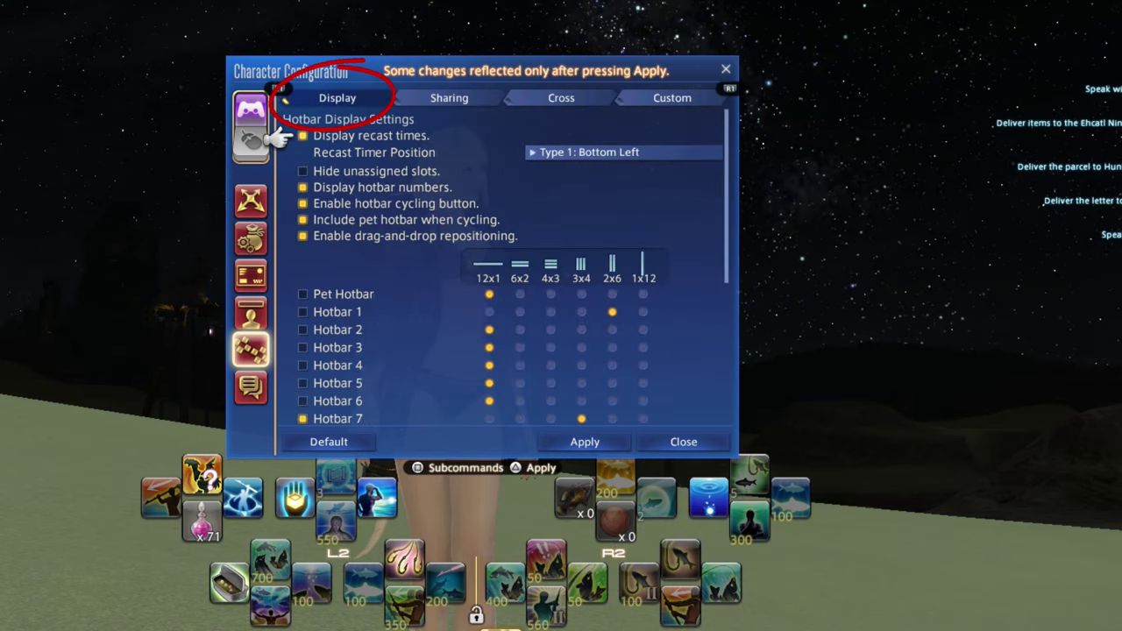
# Step: Try hiding the unassigned hotbar slots and switch the option back off
pyautogui.press('Down')
pyautogui.press('Down')
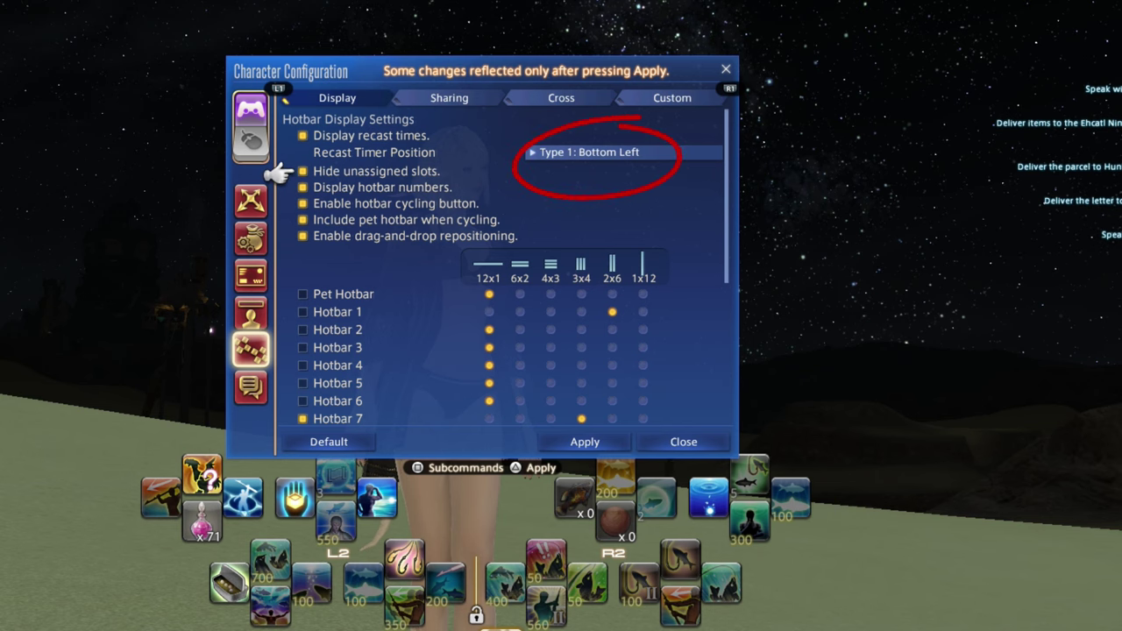
pyautogui.press('Return')
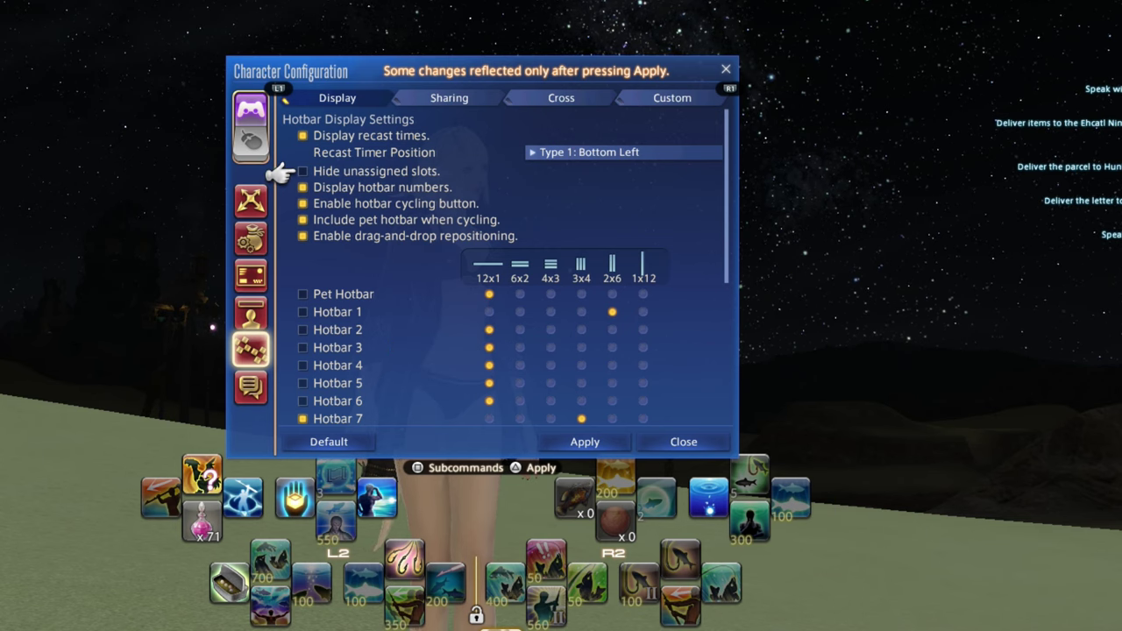
# Step: Review the remaining hotbar display options and which hotbars and cross hotbars are shared
pyautogui.press('Down')
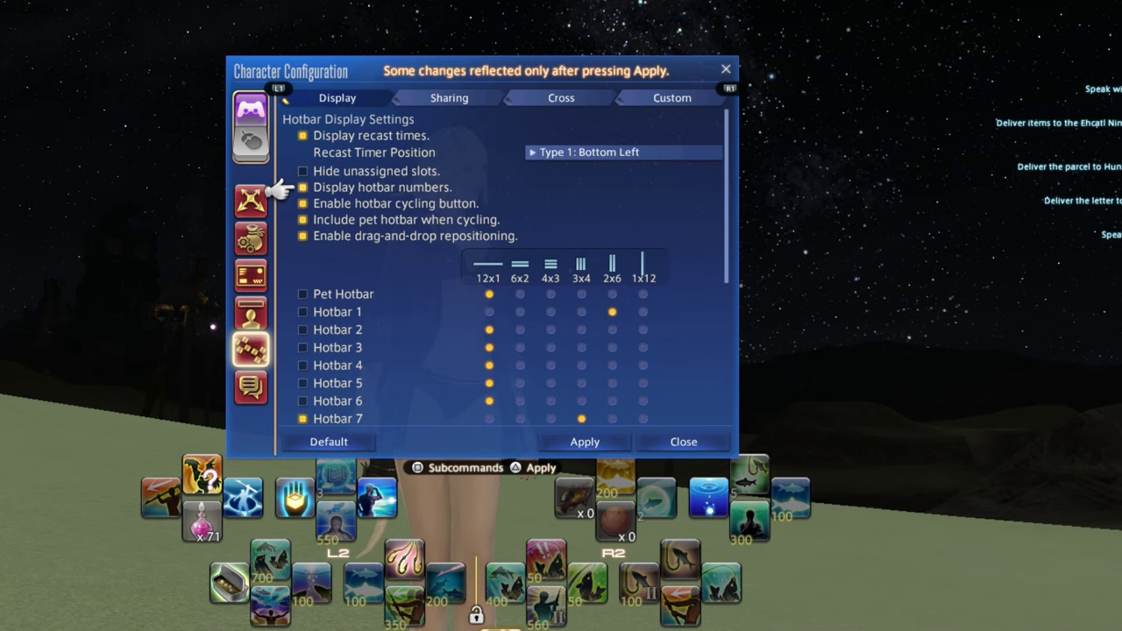
pyautogui.press('Down')
pyautogui.press('Down')
pyautogui.press('Down')
pyautogui.press('pagedown')
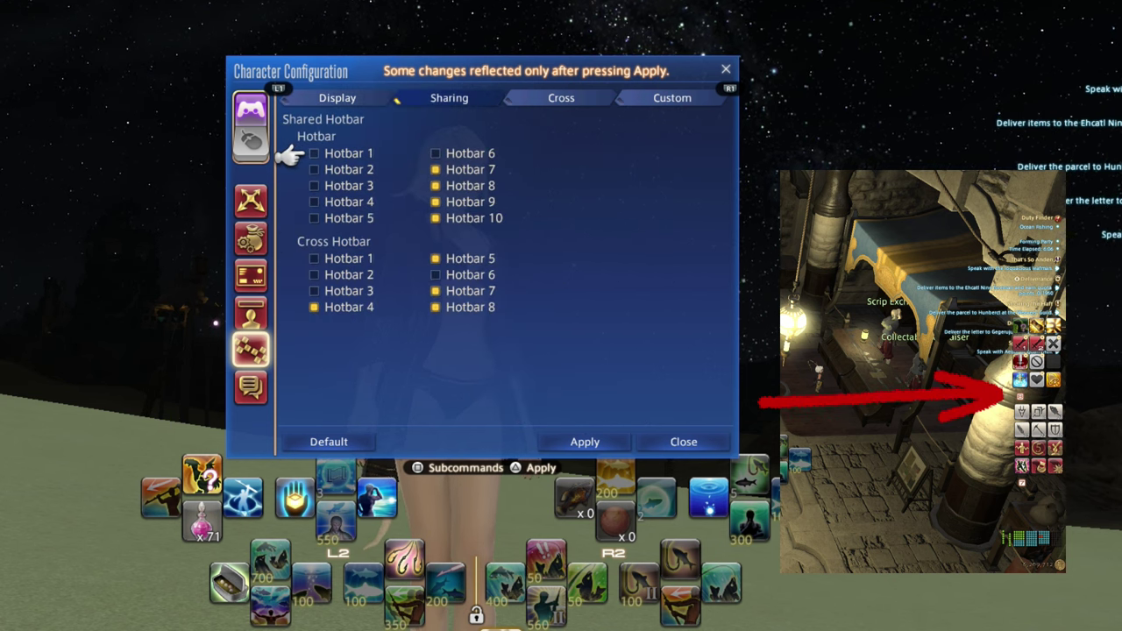
pyautogui.press('Right')
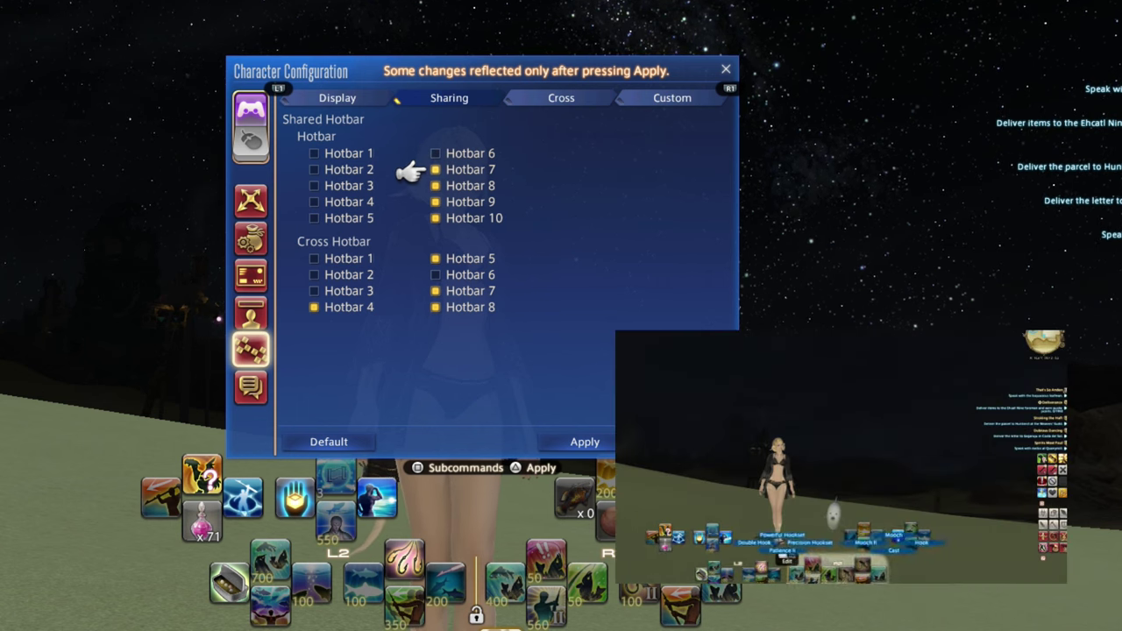
pyautogui.press('Down')
pyautogui.press('Down')
pyautogui.press('Down')
pyautogui.press('Down')
pyautogui.press('Down')
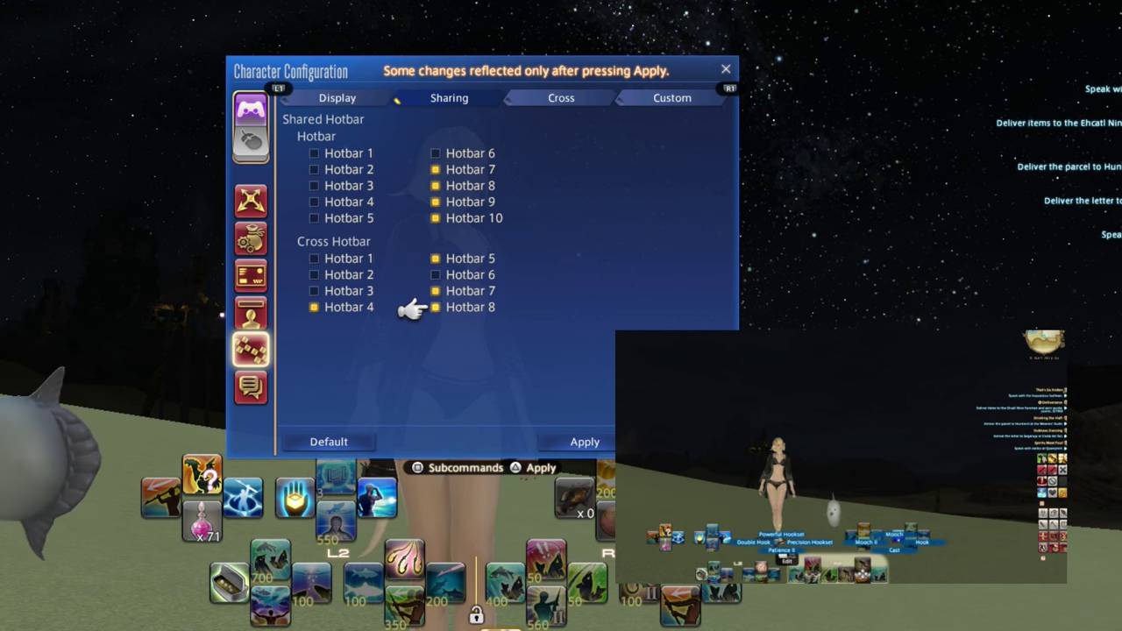
pyautogui.press('Left')
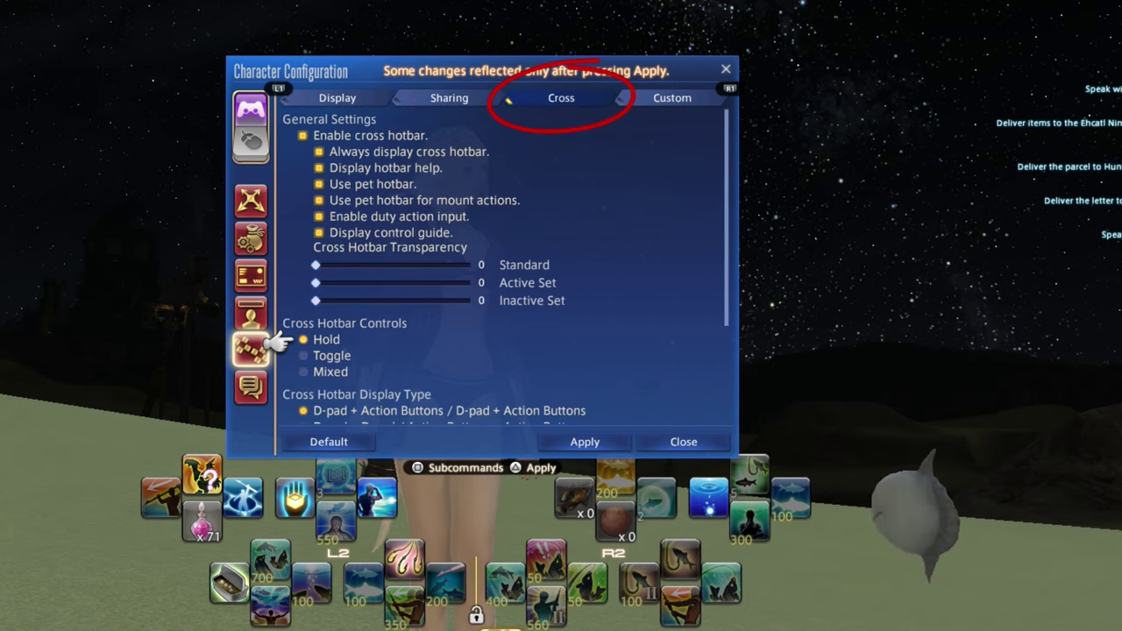
# Step: Review the Hold, Toggle and Mixed cross hotbar controls and the display type options
pyautogui.press('Down')
pyautogui.press('Down')
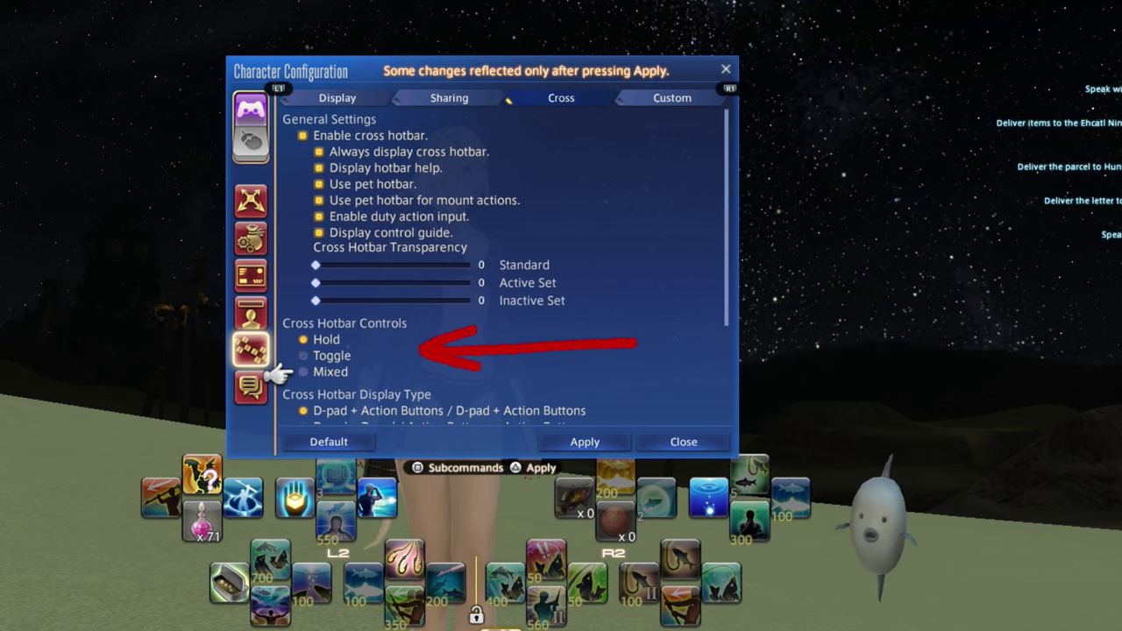
pyautogui.press('Down')
pyautogui.press('Down')
pyautogui.press('Down')
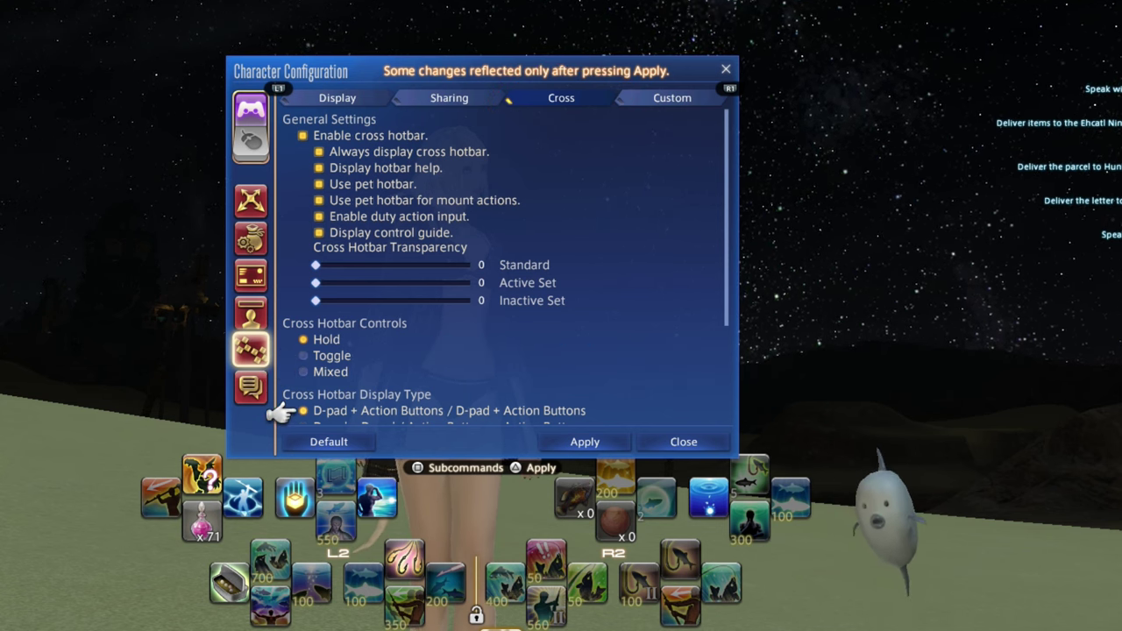
# Step: Raise the Standard cross hotbar transparency to 52 to preview its effect
pyautogui.press('Up')
pyautogui.press('Up')
pyautogui.press('Up')
pyautogui.press('Up')
pyautogui.press('Up')
pyautogui.press('Up')
pyautogui.press('Up')
pyautogui.press('Up')
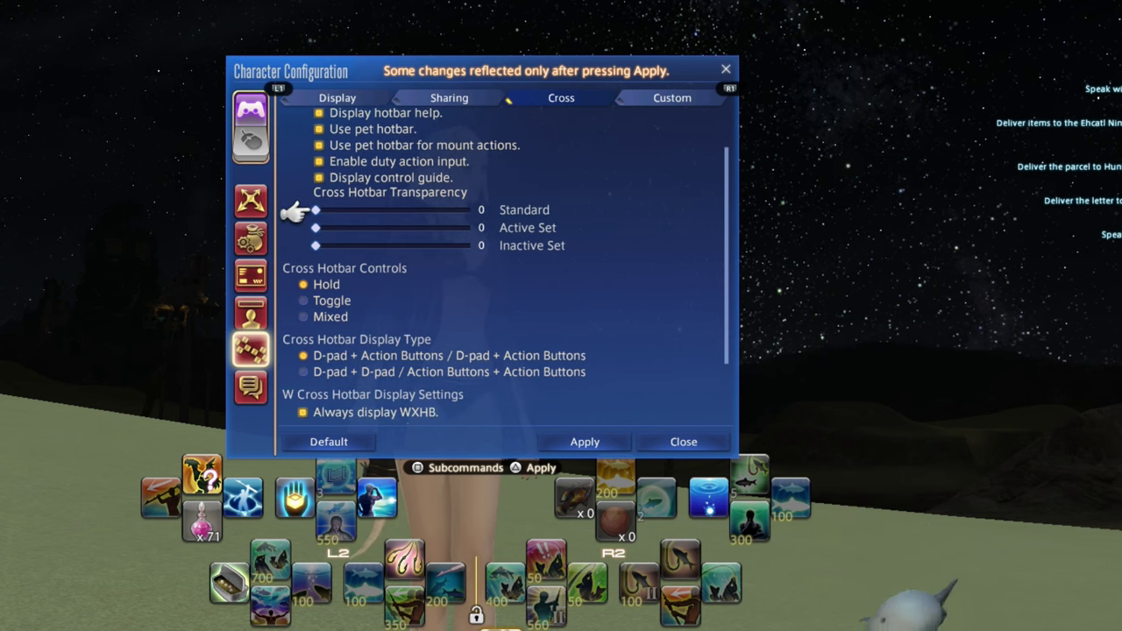
pyautogui.press('Right')
pyautogui.press('Right')
pyautogui.press('Right')
pyautogui.press('Right')
pyautogui.press('Right')
pyautogui.press('Right')
pyautogui.press('Right')
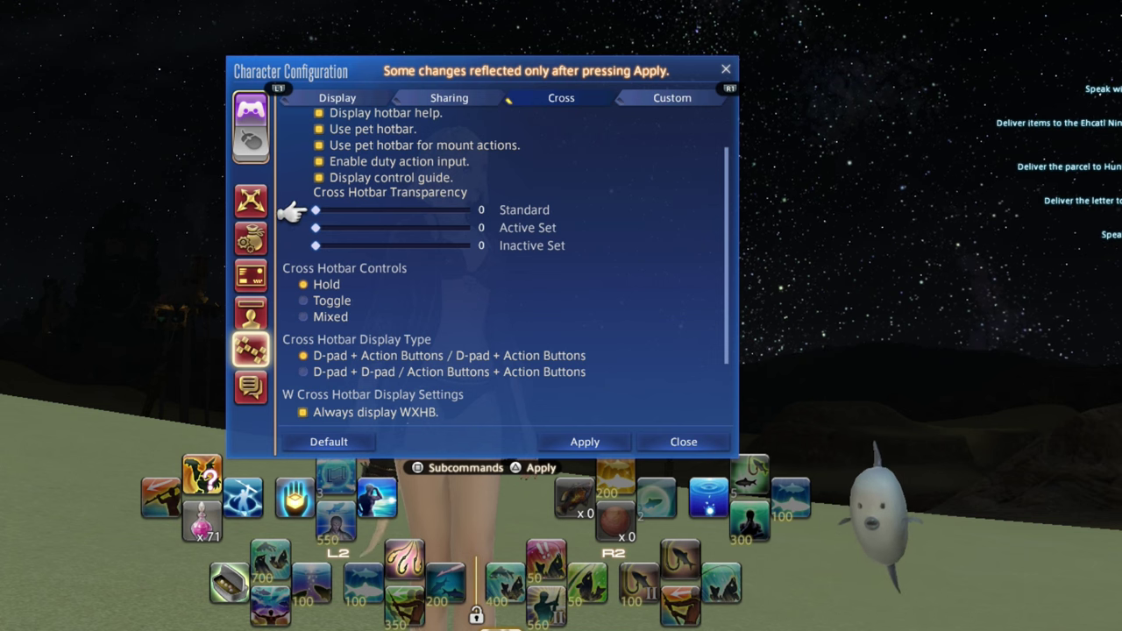
pyautogui.press('Right')
pyautogui.press('Right')
pyautogui.press('Right')
pyautogui.press('Right')
pyautogui.press('Right')
pyautogui.press('Right')
pyautogui.press('Right')
pyautogui.press('Right')
pyautogui.press('Right')
pyautogui.press('Right')
pyautogui.press('Right')
pyautogui.press('Right')
pyautogui.press('Right')
pyautogui.press('Right')
pyautogui.press('Right')
pyautogui.press('Right')
pyautogui.press('Right')
pyautogui.press('Right')
pyautogui.press('Right')
pyautogui.press('Right')
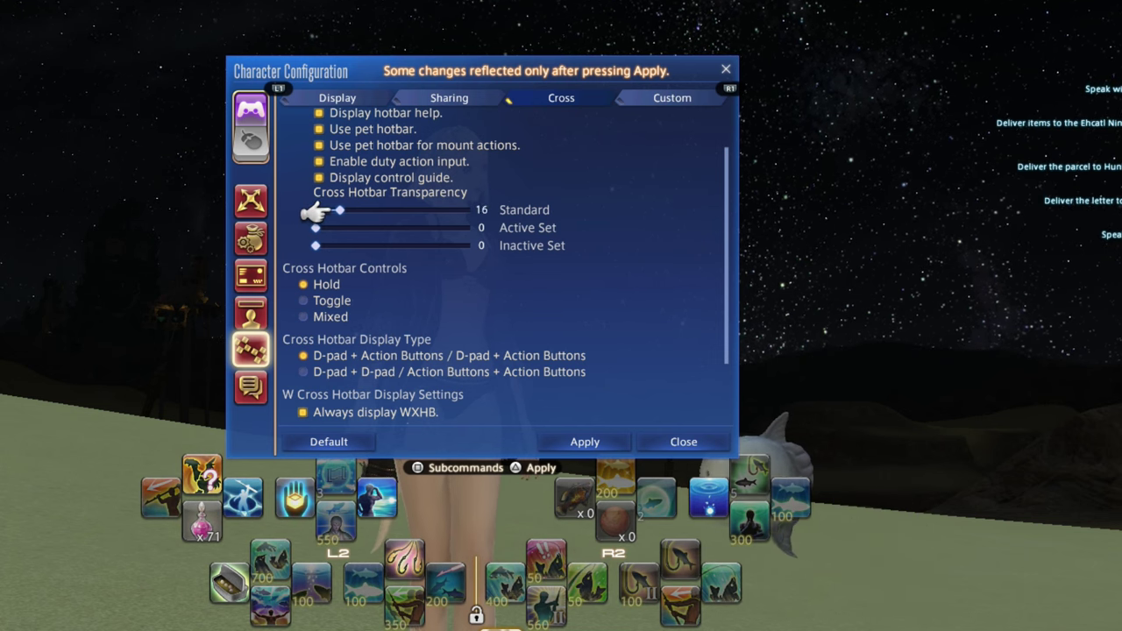
pyautogui.press('Right')
pyautogui.press('Right')
pyautogui.press('Right')
pyautogui.press('Right')
pyautogui.press('Right')
pyautogui.press('Right')
pyautogui.press('Right')
pyautogui.press('Right')
pyautogui.press('Right')
pyautogui.press('Right')
pyautogui.press('Right')
pyautogui.press('Right')
pyautogui.press('Right')
pyautogui.press('Right')
pyautogui.press('Right')
pyautogui.press('Right')
pyautogui.press('Right')
pyautogui.press('Right')
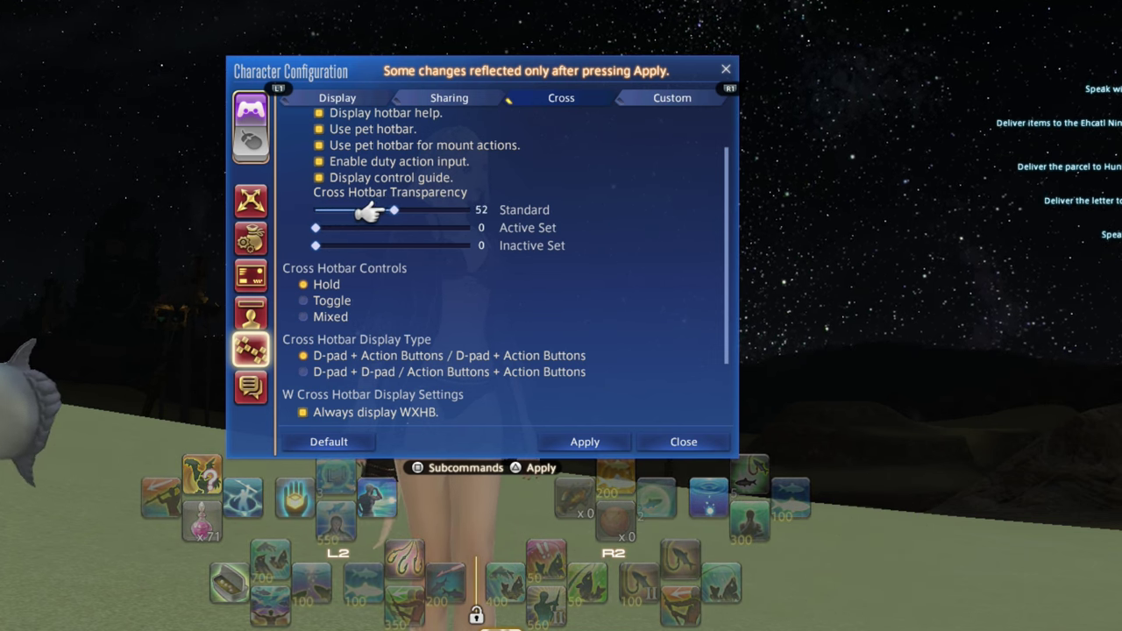
# Step: Return the Standard cross hotbar transparency to 0
pyautogui.press('Left')
pyautogui.press('Left')
pyautogui.press('Left')
pyautogui.press('Left')
pyautogui.press('Left')
pyautogui.press('Left')
pyautogui.press('Left')
pyautogui.press('Left')
pyautogui.press('Left')
pyautogui.press('Left')
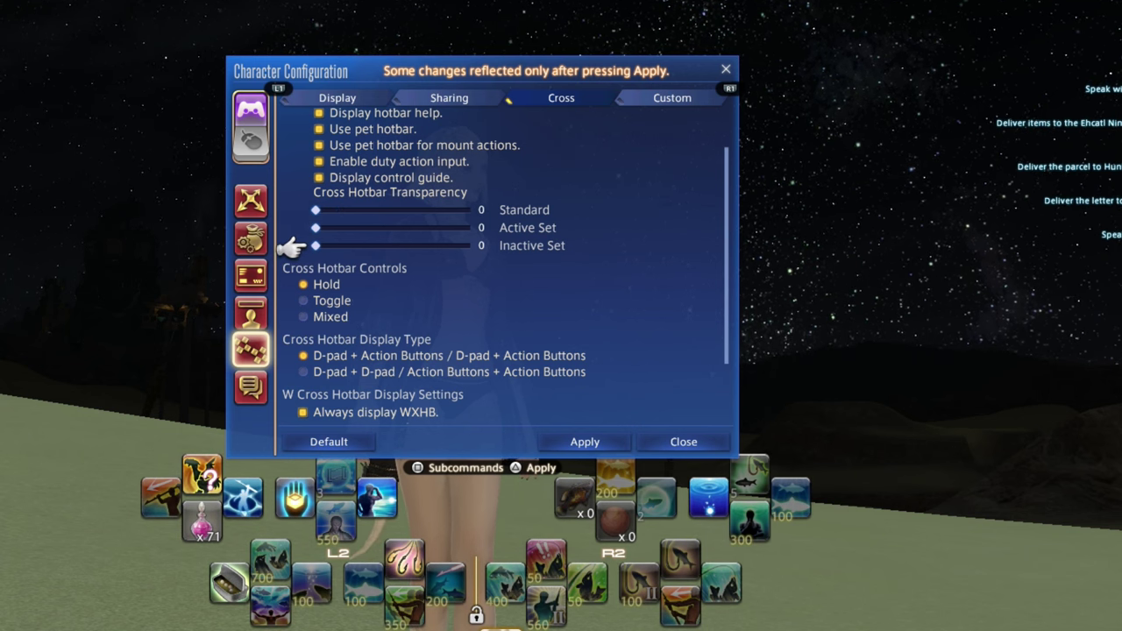
# Step: Set the Inactive Set cross hotbar transparency to 79 and preview it with the L2 set active
pyautogui.press('Right')
pyautogui.press('Right')
pyautogui.press('Right')
pyautogui.press('Right')
pyautogui.press('Right')
pyautogui.press('Right')
pyautogui.press('Right')
pyautogui.press('Right')
pyautogui.press('Right')
pyautogui.press('Right')
pyautogui.press('Right')
pyautogui.press('Right')
pyautogui.press('Right')
pyautogui.press('Right')
pyautogui.press('Right')
pyautogui.press('Right')
pyautogui.press('Right')
pyautogui.press('Right')
pyautogui.press('Right')
pyautogui.press('Right')
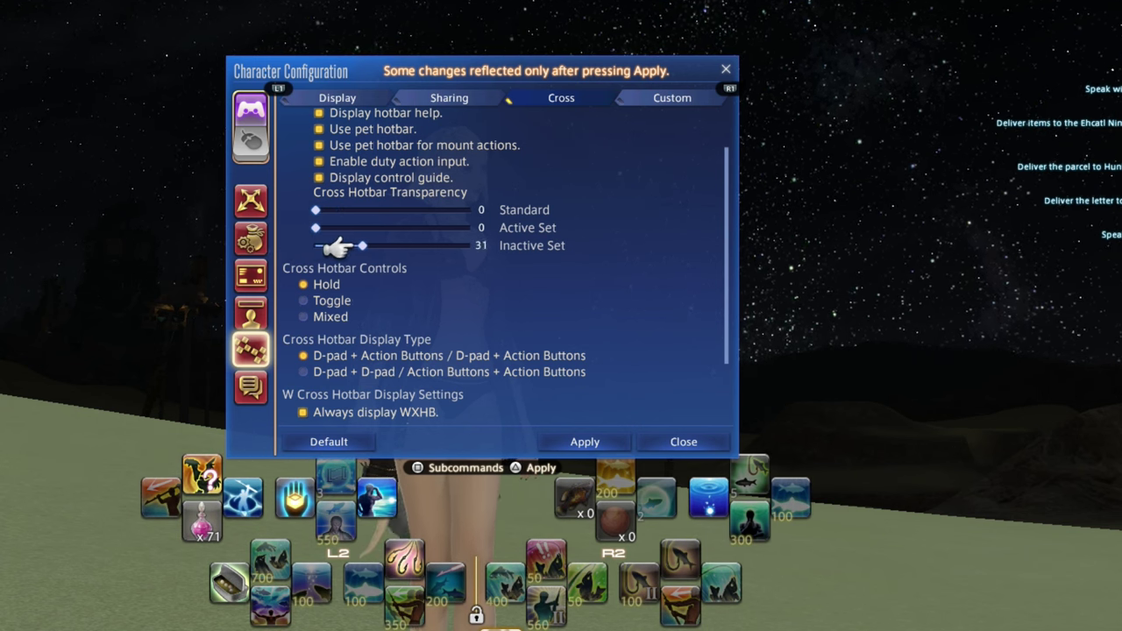
pyautogui.press('Right')
pyautogui.press('Right')
pyautogui.press('Right')
pyautogui.press('Right')
pyautogui.press('Right')
pyautogui.press('Right')
pyautogui.press('Right')
pyautogui.press('Right')
pyautogui.press('Right')
pyautogui.press('Right')
pyautogui.press('Right')
pyautogui.press('Right')
pyautogui.press('Right')
pyautogui.press('Right')
pyautogui.press('Right')
pyautogui.press('Right')
pyautogui.press('Right')
pyautogui.press('Right')
pyautogui.press('Right')
pyautogui.press('Right')
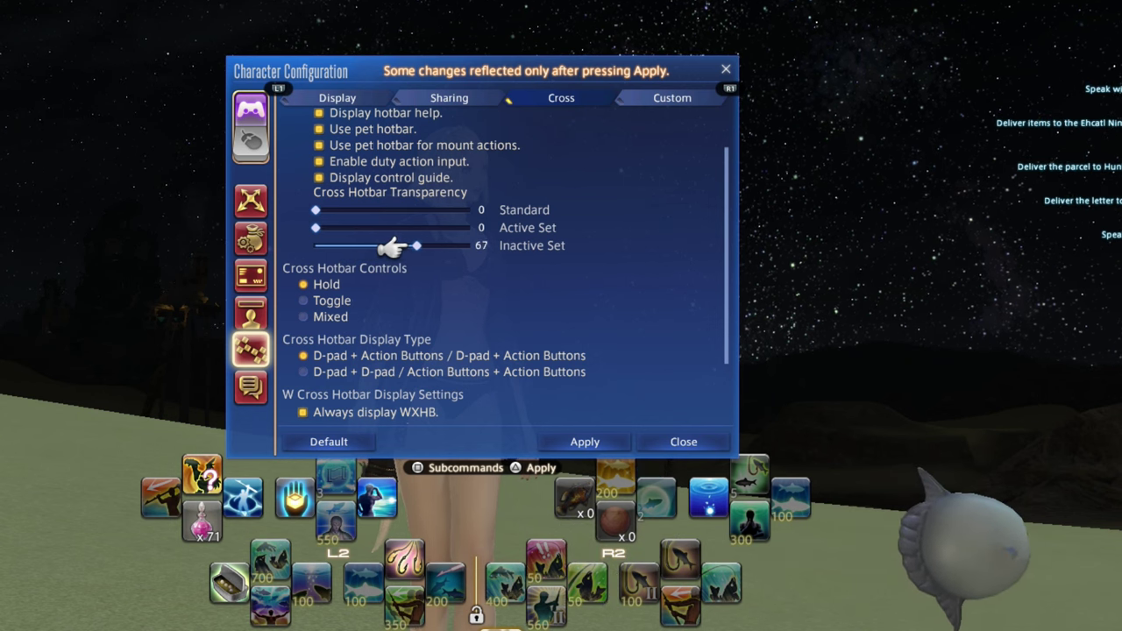
pyautogui.press('Left')
pyautogui.press('Left')
pyautogui.press('Left')
pyautogui.press('Left')
pyautogui.press('Left')
pyautogui.press('Left')
pyautogui.press('Left')
pyautogui.press('Left')
pyautogui.press('Left')
pyautogui.press('Left')
pyautogui.press('Left')
pyautogui.press('Left')
pyautogui.press('Left')
pyautogui.press('Left')
pyautogui.press('Left')
pyautogui.press('Left')
pyautogui.press('Left')
pyautogui.press('Left')
pyautogui.press('Left')
pyautogui.press('Left')
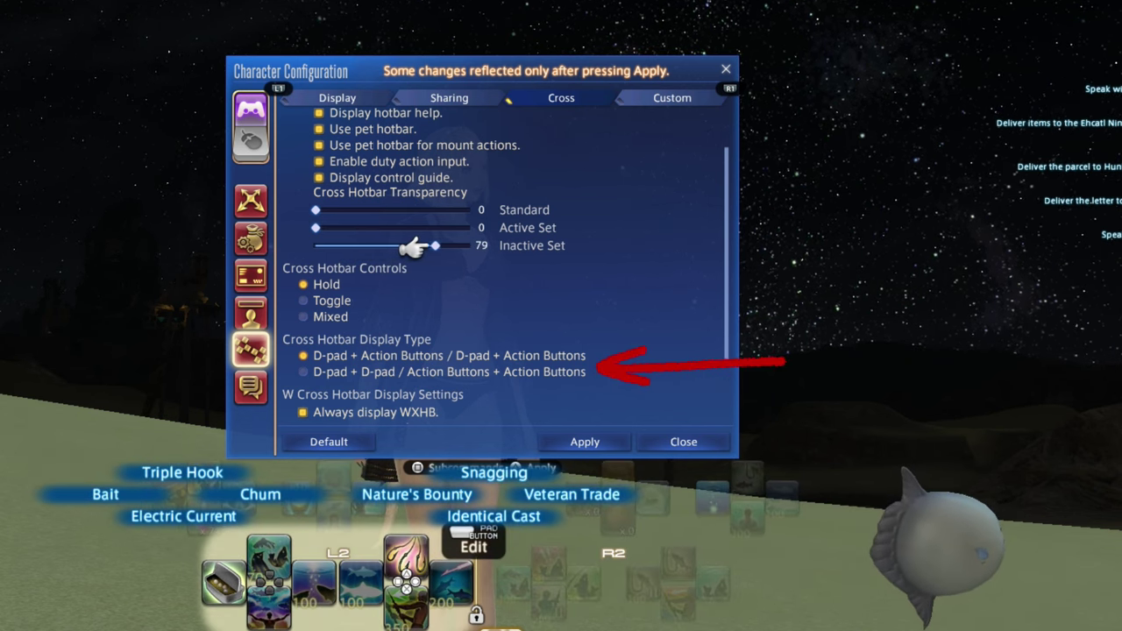
# Step: Return the Inactive Set cross hotbar transparency to 0
pyautogui.press('Left')
pyautogui.press('Left')
pyautogui.press('Left')
pyautogui.press('Left')
pyautogui.press('Left')
pyautogui.press('Left')
pyautogui.press('Left')
pyautogui.press('Left')
pyautogui.press('Left')
pyautogui.press('Left')
pyautogui.press('Left')
pyautogui.press('Left')
pyautogui.press('Left')
pyautogui.press('Left')
pyautogui.press('Left')
pyautogui.press('Left')
pyautogui.press('Left')
pyautogui.press('Left')
pyautogui.press('Left')
pyautogui.press('Left')
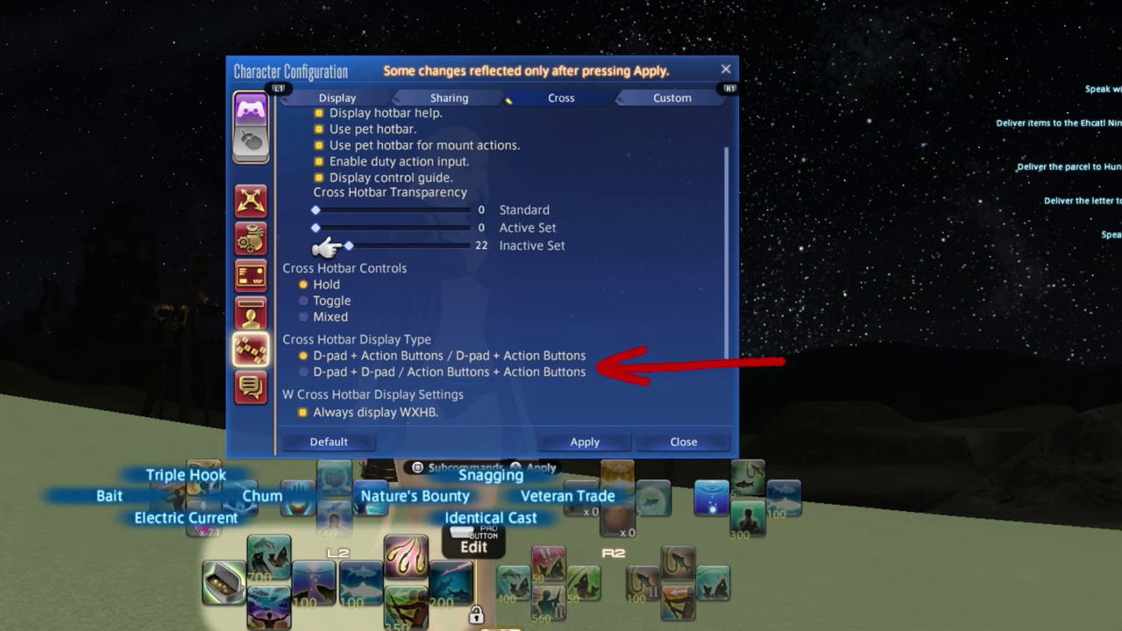
pyautogui.press('Left')
pyautogui.press('Escape')
pyautogui.press('Left')
pyautogui.press('Left')
pyautogui.press('Left')
pyautogui.press('Left')
pyautogui.press('Left')
pyautogui.press('Left')
pyautogui.press('Left')
pyautogui.press('Left')
pyautogui.press('Left')
pyautogui.press('Left')
pyautogui.press('Left')
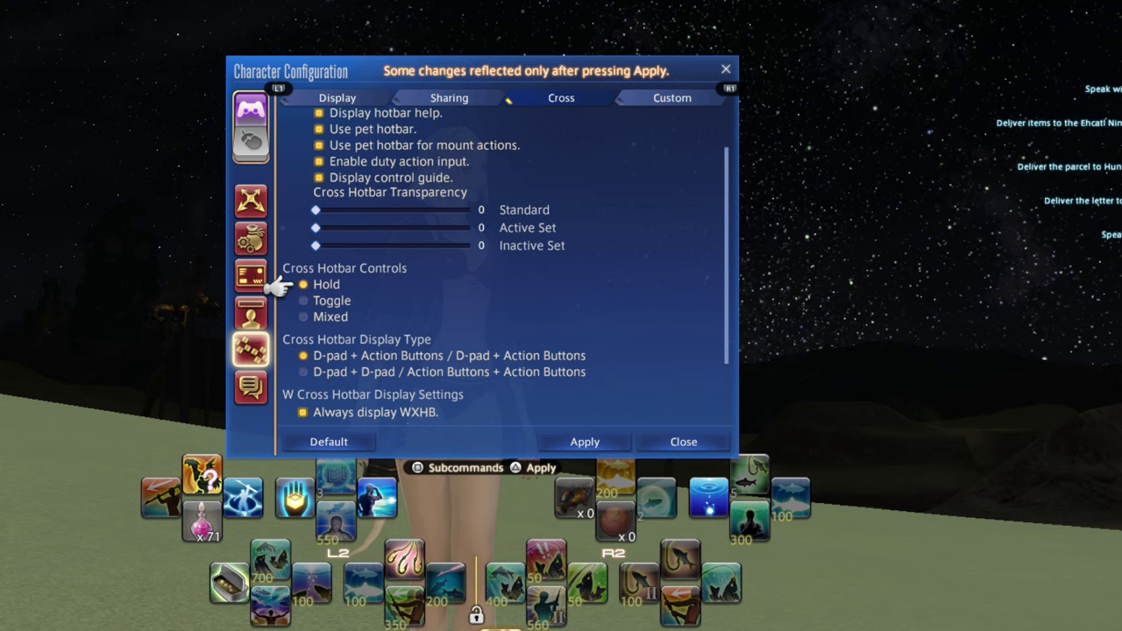
# Step: Turn Always display WXHB off and back on to preview it, and enable Return to XHB after WXHB input
pyautogui.press('Down')
pyautogui.press('Down')
pyautogui.press('Down')
pyautogui.press('Down')
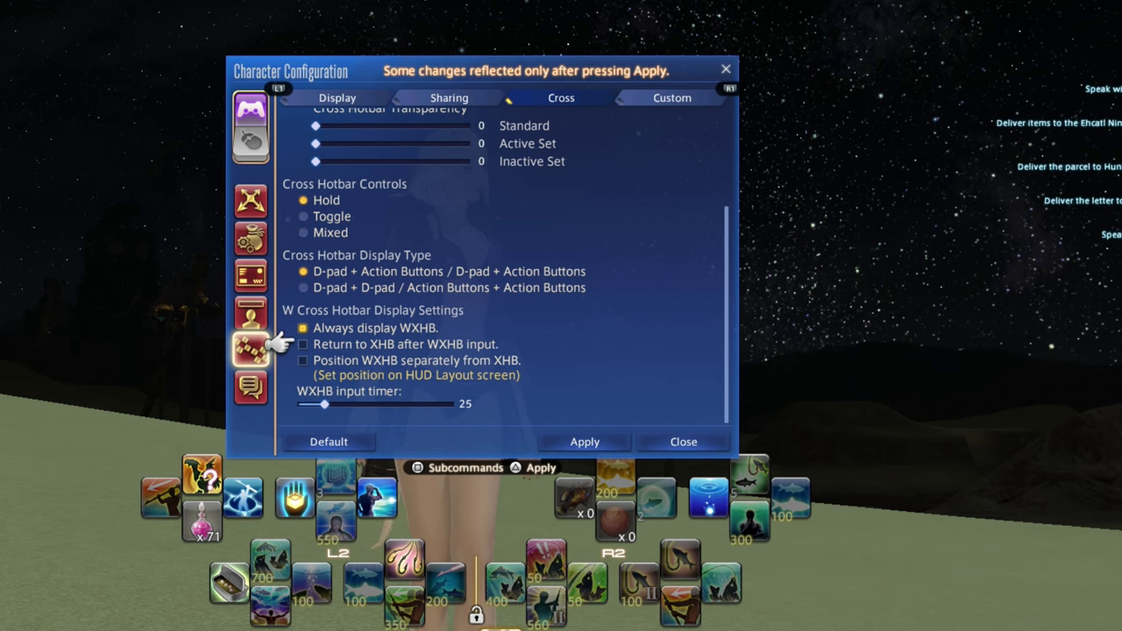
pyautogui.press('Return')
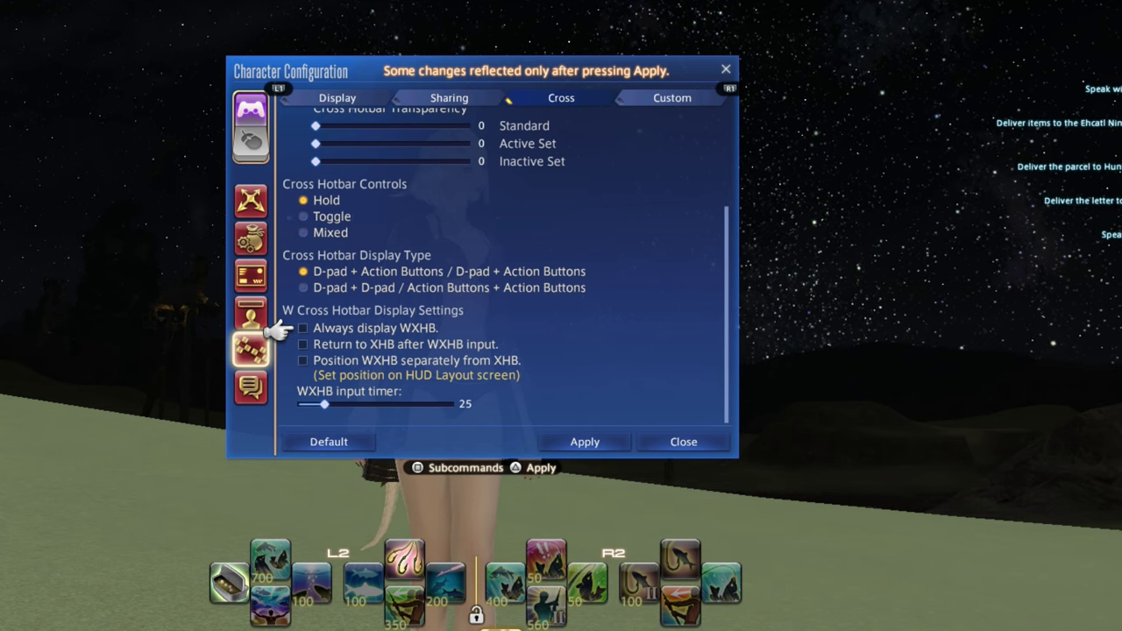
pyautogui.press('Return')
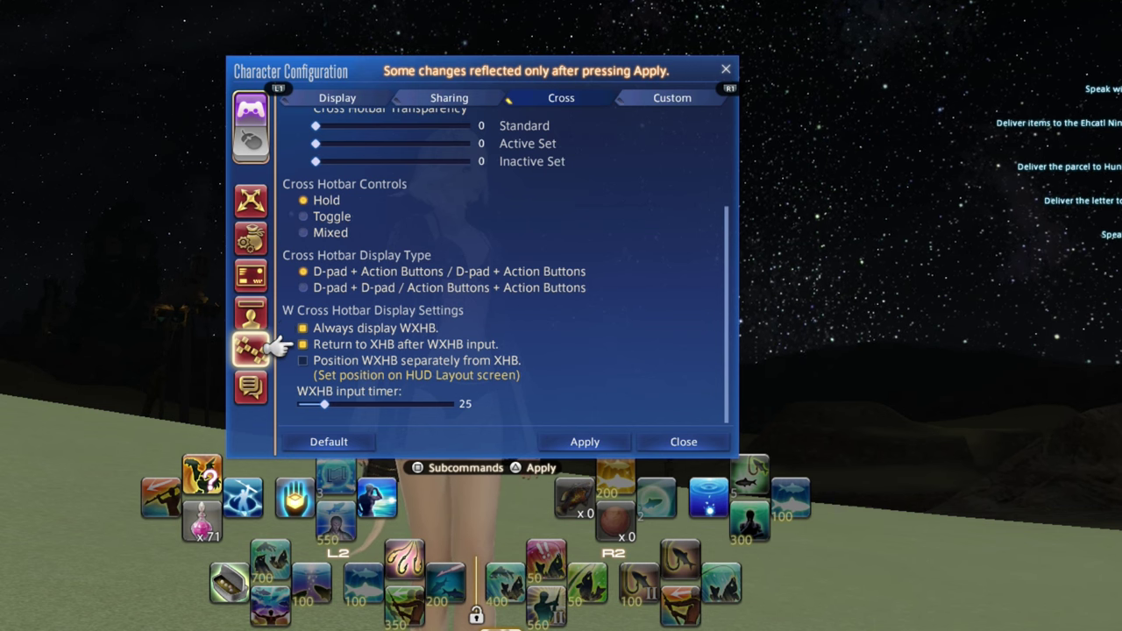
# Step: Use an action from the W cross hotbar to test the return to the standard cross hotbar
pyautogui.press('R2')
pyautogui.press('R2')
pyautogui.press('R2')
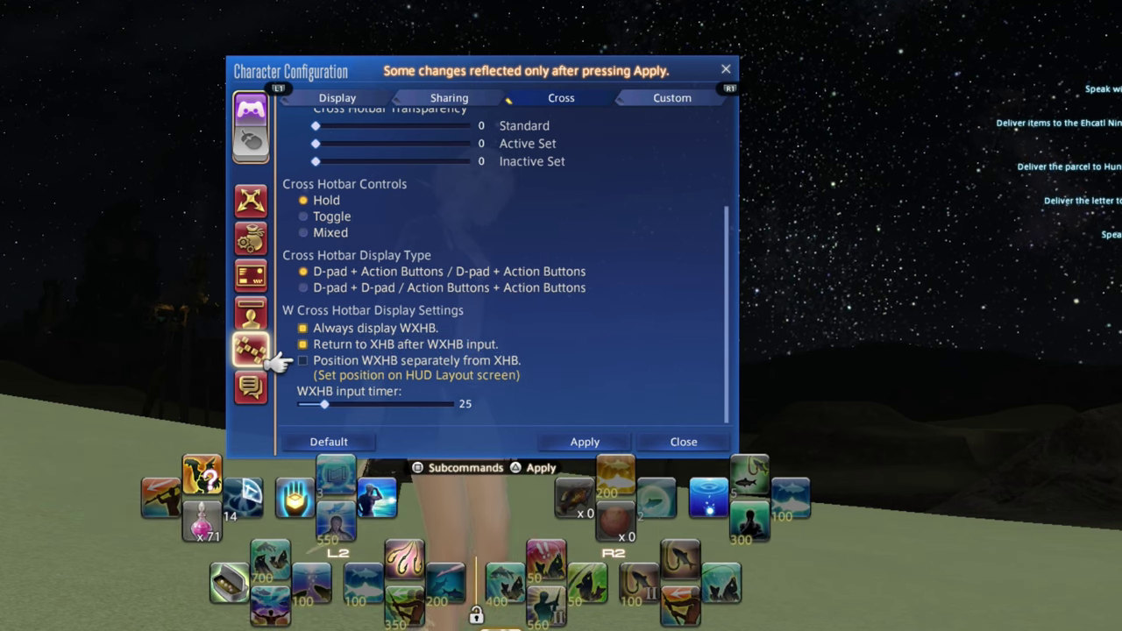
# Step: Enable Position WXHB separately from XHB in the W Cross Hotbar display settings
pyautogui.click(303, 360)
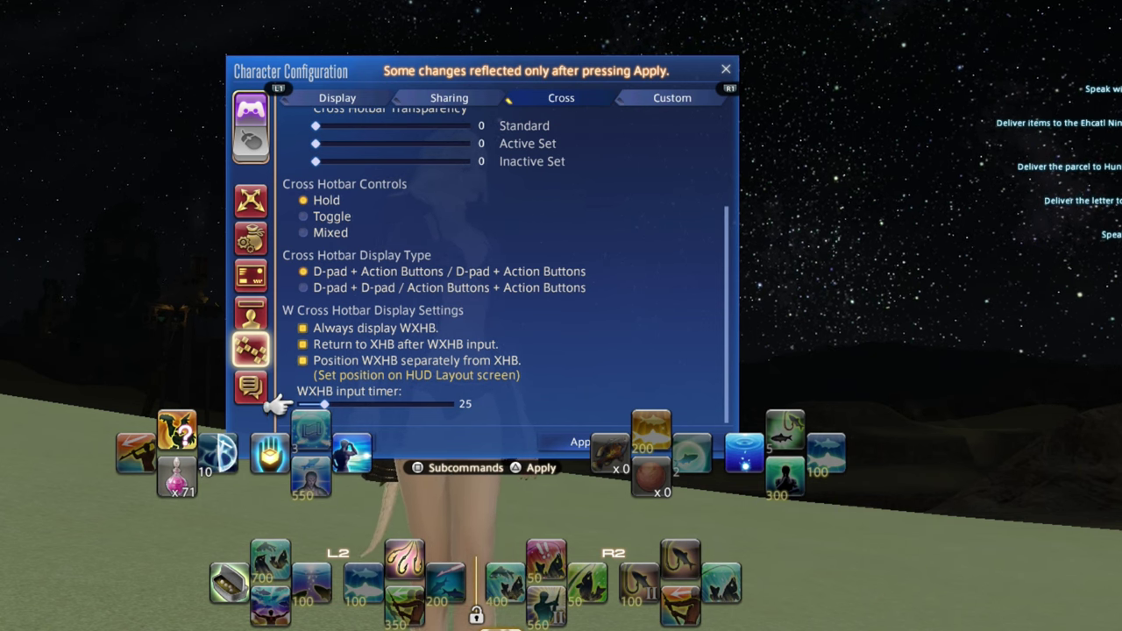
pyautogui.press('Down')
pyautogui.press('Up')
pyautogui.press('Up')
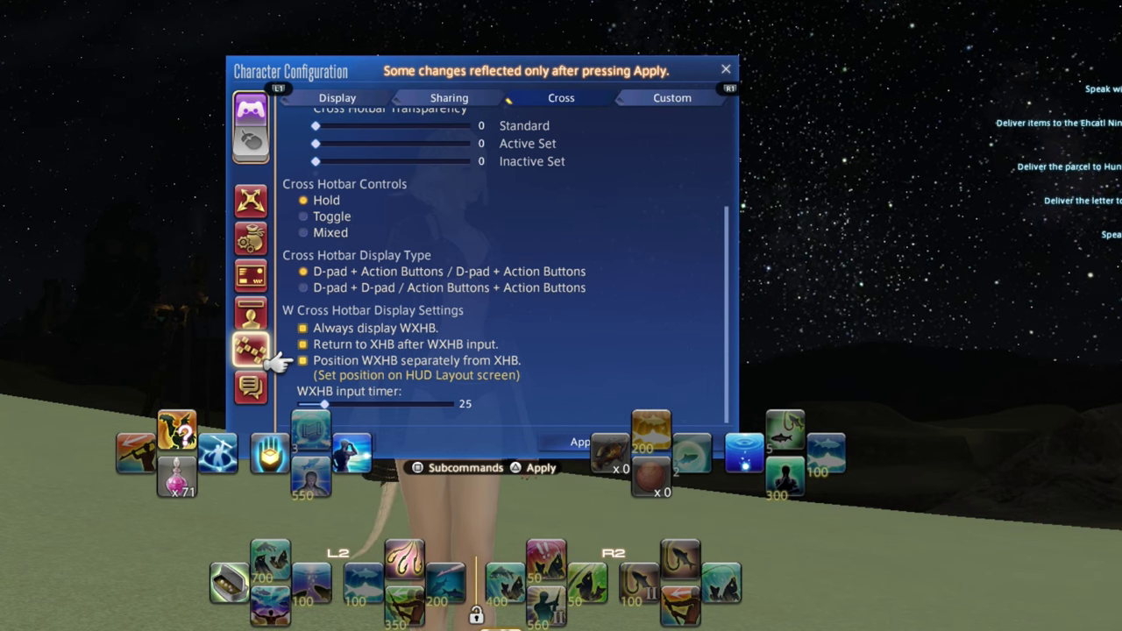
pyautogui.press('Down')
pyautogui.press('Down')
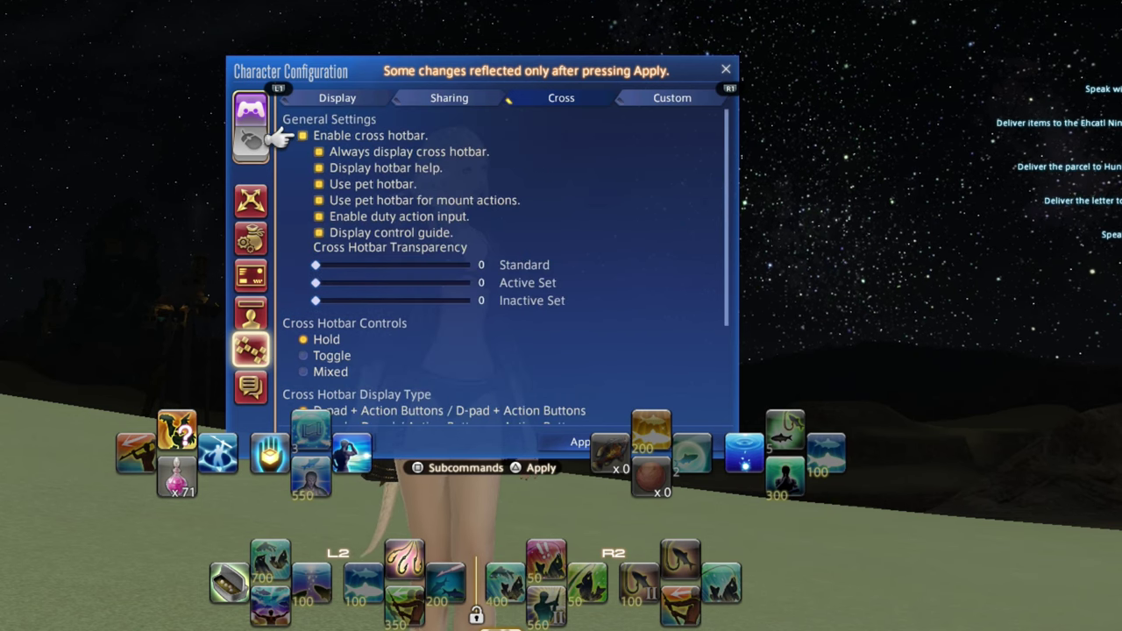
# Step: In the HUD Layout, select the Left W Cross Hotbar and then the Right W Cross Hotbar as the current UI element
pyautogui.press('Left')
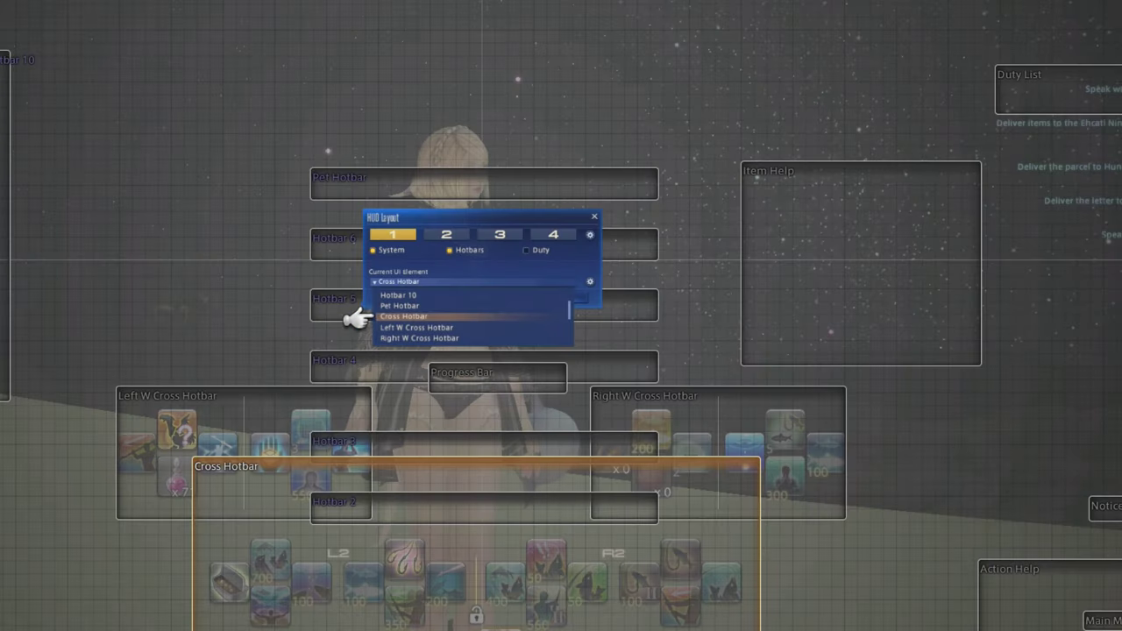
pyautogui.press('Down')
pyautogui.press('Return')
pyautogui.press('Return')
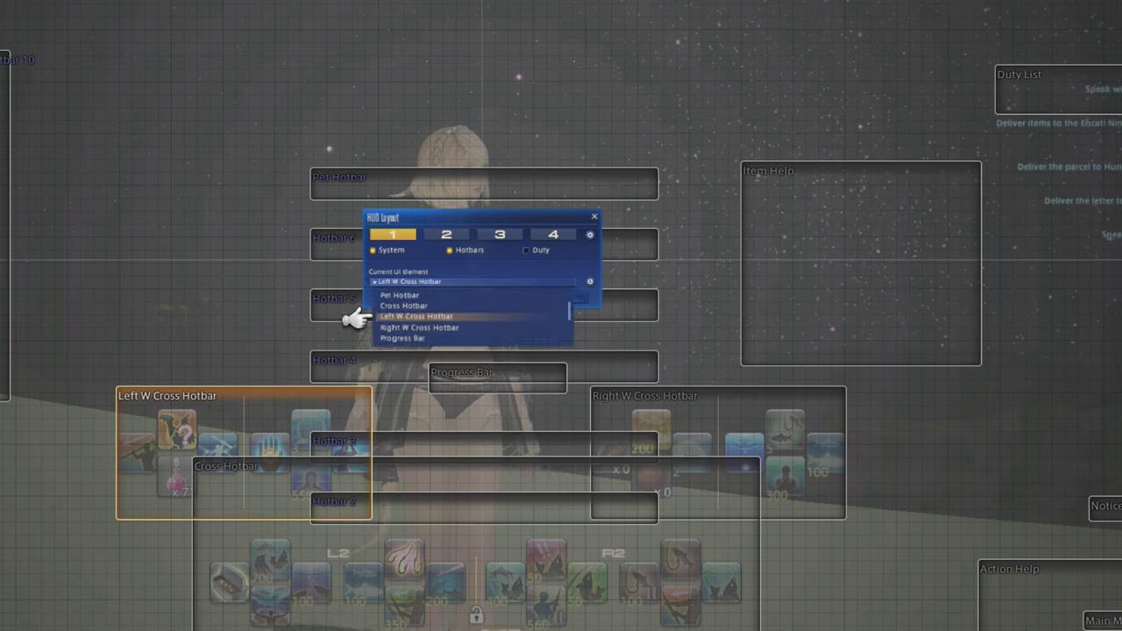
pyautogui.press('Down')
pyautogui.press('Return')
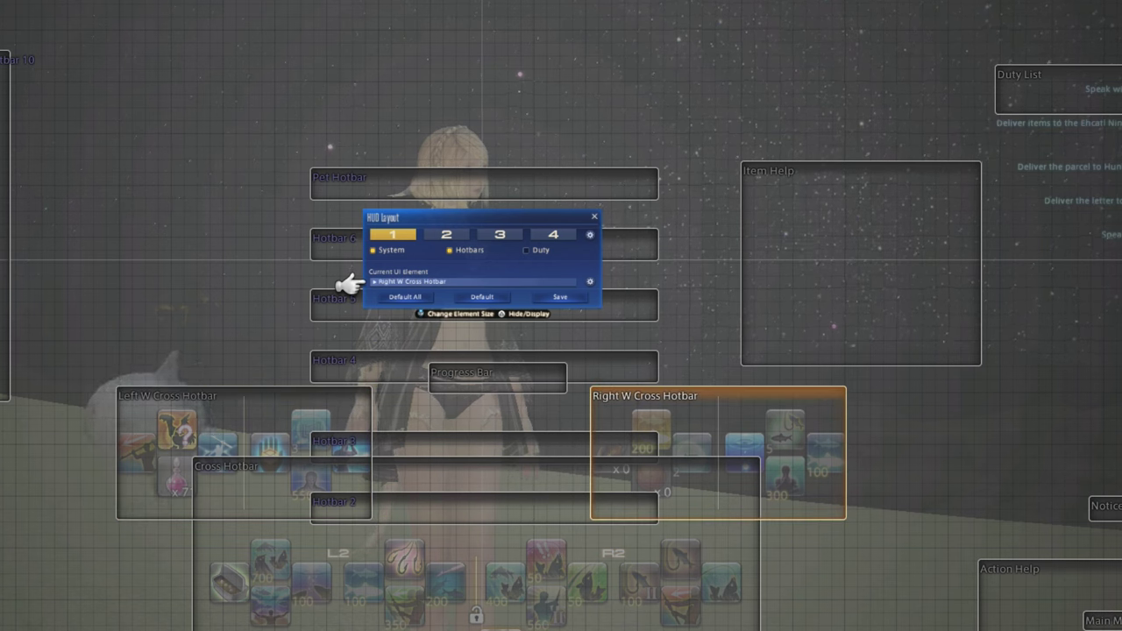
pyautogui.press('Return')
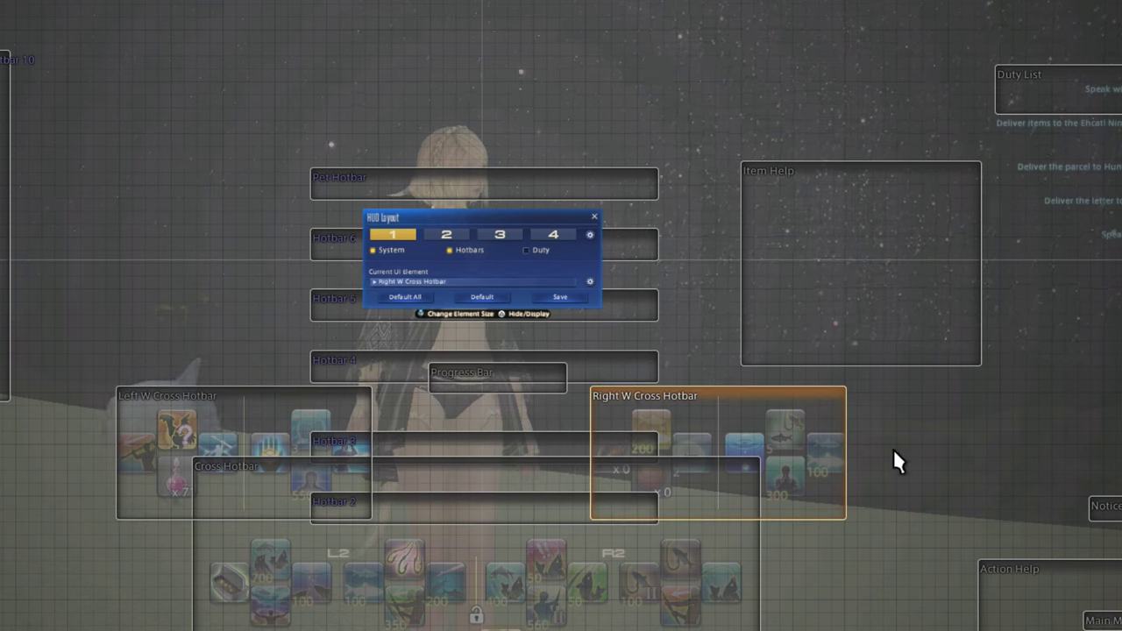
# Step: Move the Right and Left W Cross Hotbars inward and slightly down so they sit side by side over the Cross Hotbar's upper part
pyautogui.moveTo(795, 418); pyautogui.dragTo(693, 424)
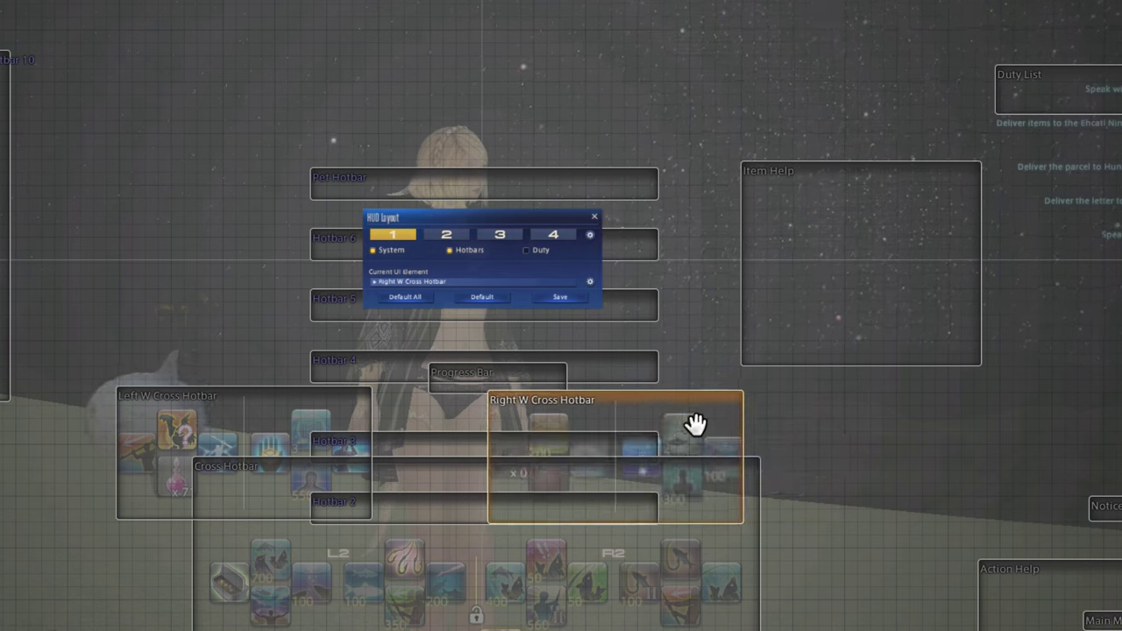
pyautogui.moveTo(324, 447); pyautogui.dragTo(408, 453)
pyautogui.click(631, 463)
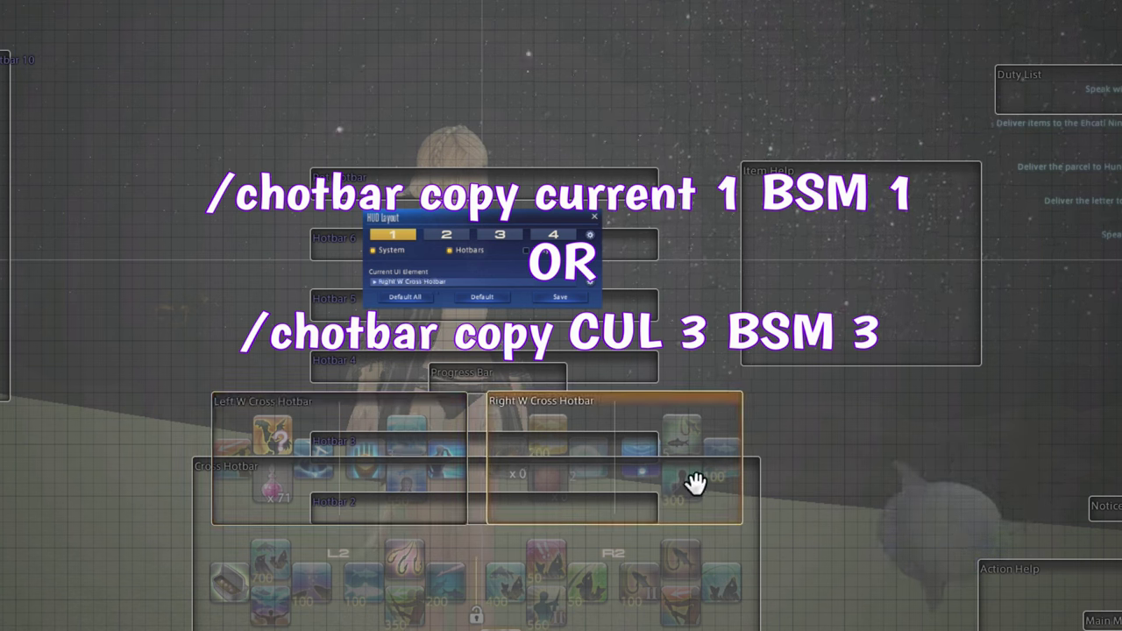
pyautogui.moveTo(625, 464); pyautogui.dragTo(625, 476)
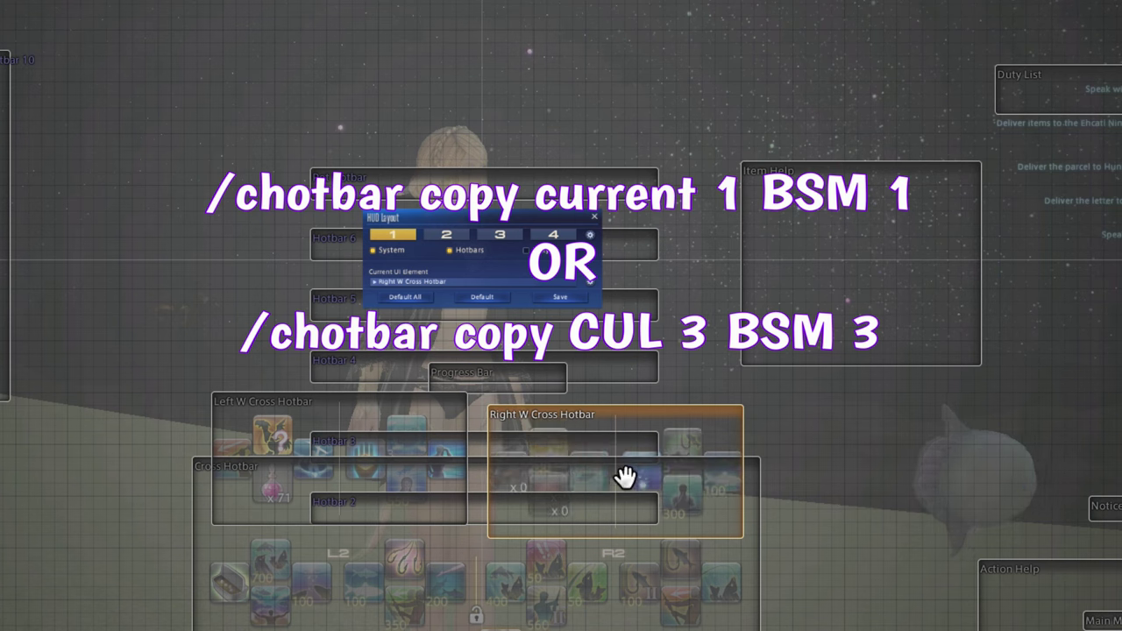
pyautogui.moveTo(625, 474); pyautogui.dragTo(626, 477)
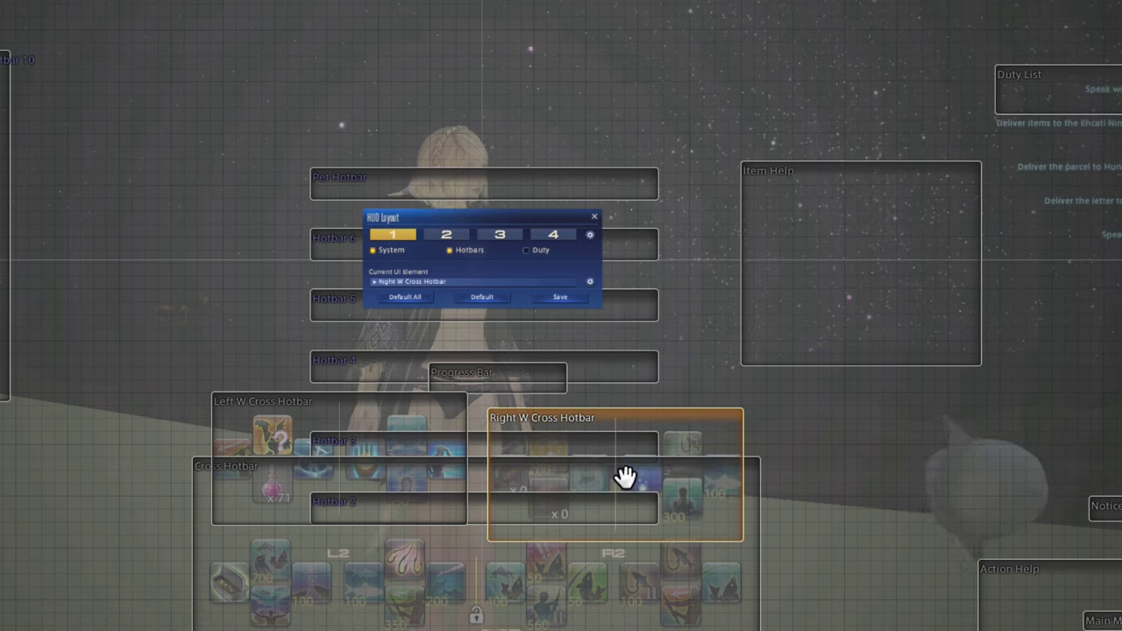
pyautogui.click(390, 457)
pyautogui.moveTo(388, 456); pyautogui.dragTo(388, 469)
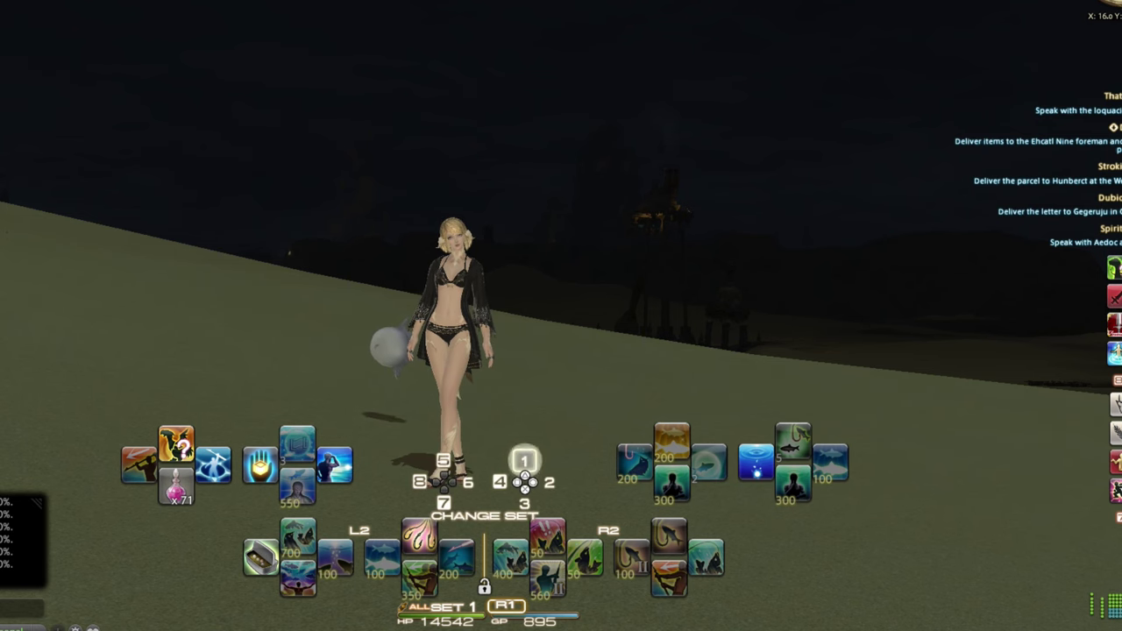
# Step: Switch the cross hotbar through its sets, including 2, 7 and 6, and return to set 1
pyautogui.press('Right')
pyautogui.press('Right')
pyautogui.press('Right')
pyautogui.press('Right')
pyautogui.press('Right')
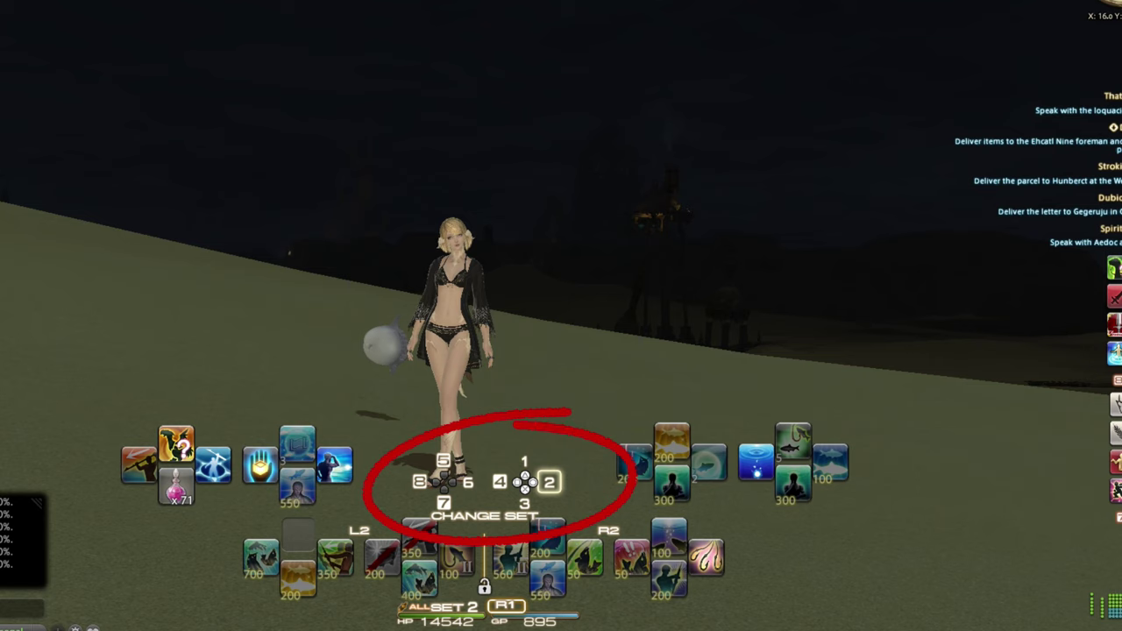
pyautogui.press('Right')
pyautogui.press('Right')
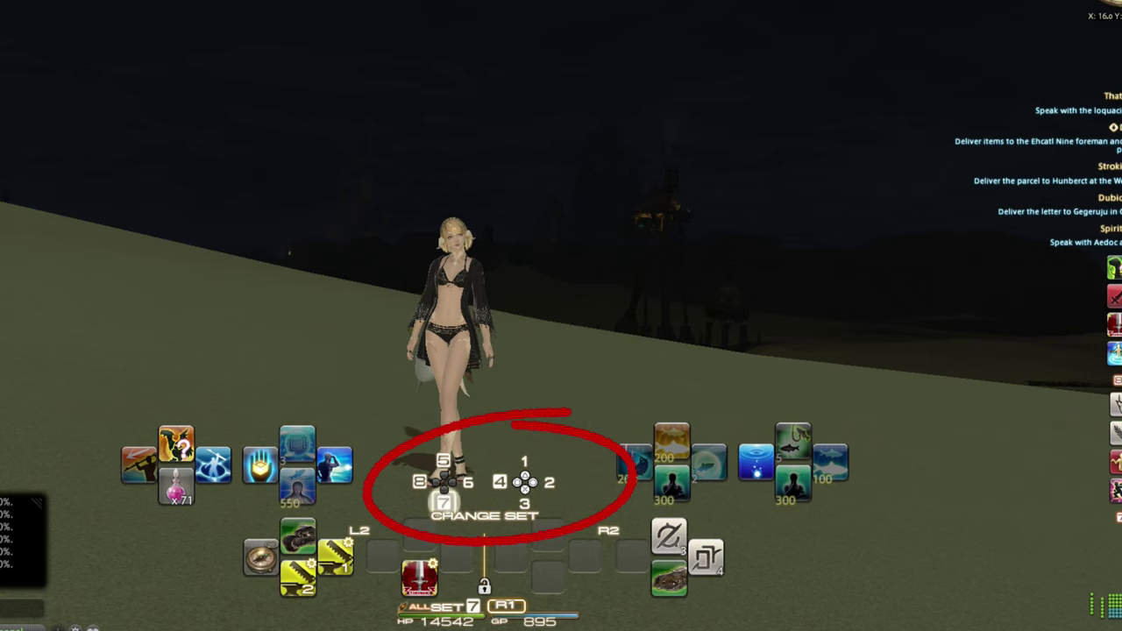
pyautogui.press('Up')
pyautogui.press('Right')
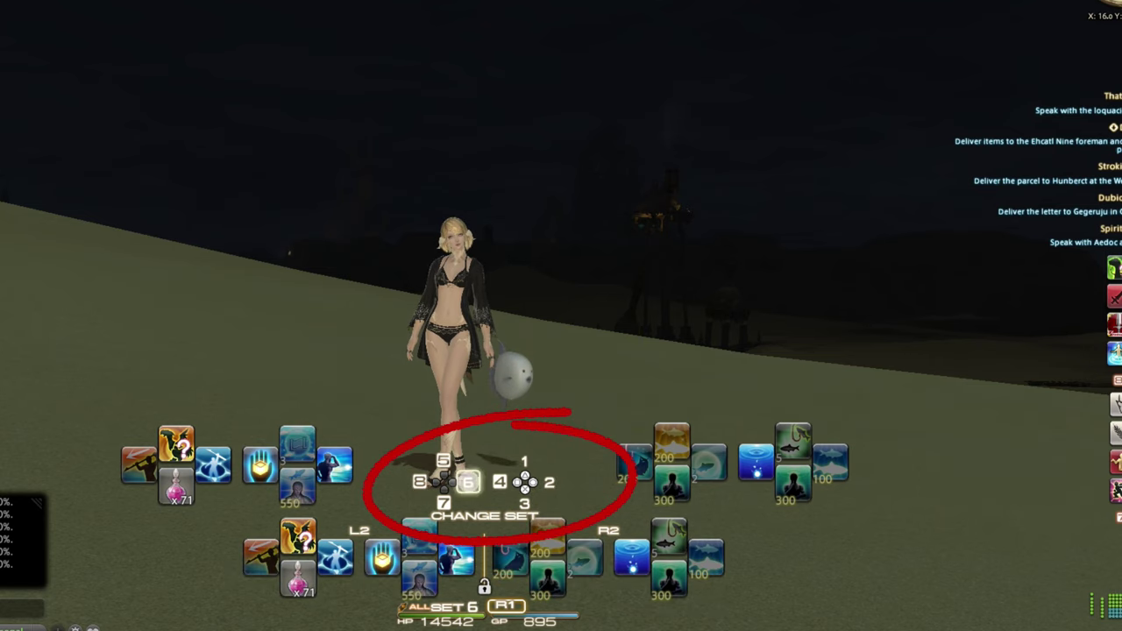
pyautogui.press('Left')
pyautogui.press('4')
pyautogui.press('Left')
pyautogui.press('Left')
pyautogui.press('Left')
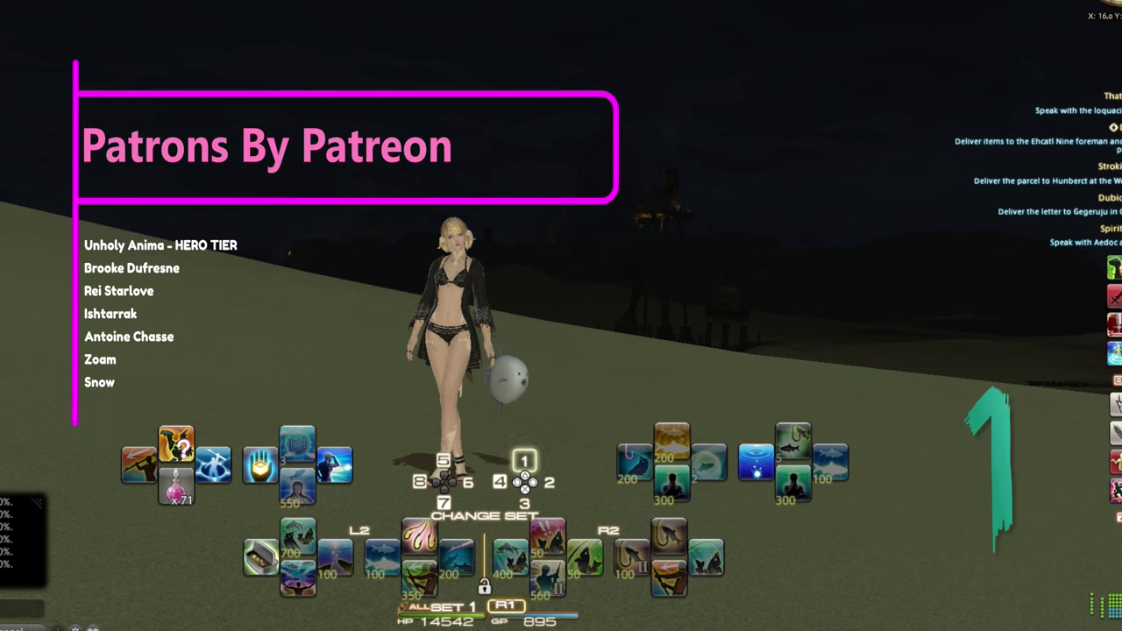